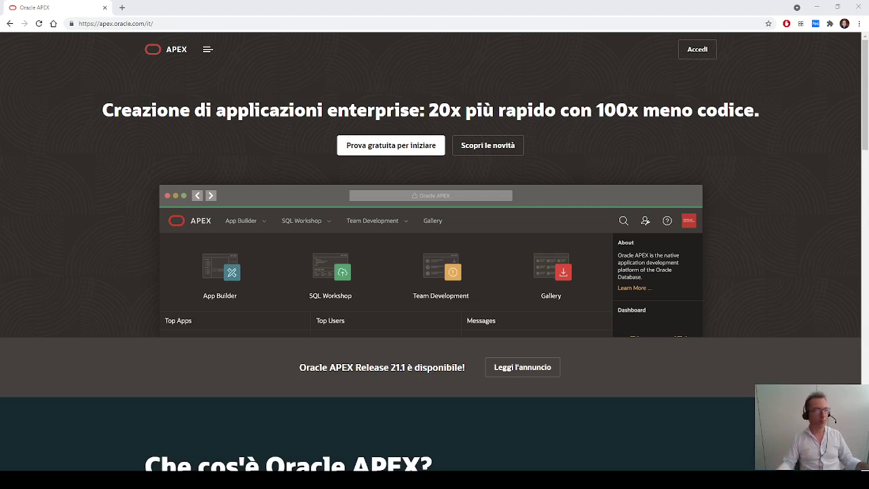
Step: Sign in to the APEX workspace and open App Builder
{"action": "left_click", "coordinate": [697, 49]}
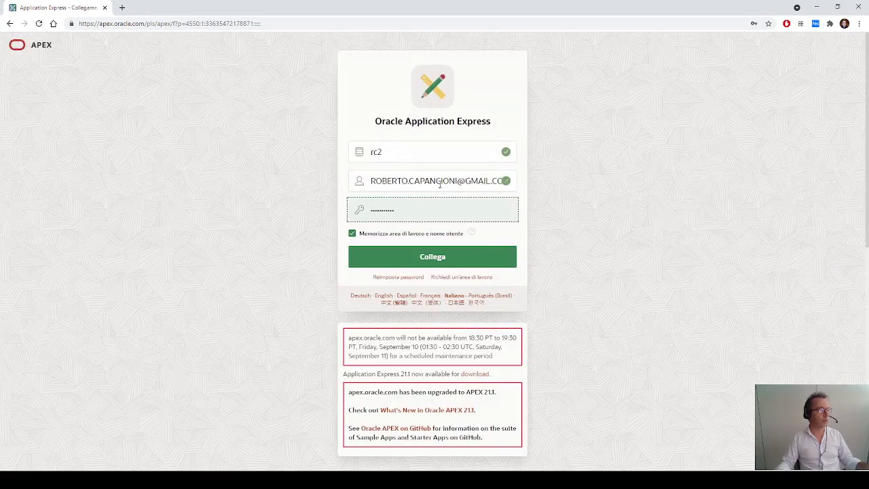
{"action": "left_click", "coordinate": [421, 262]}
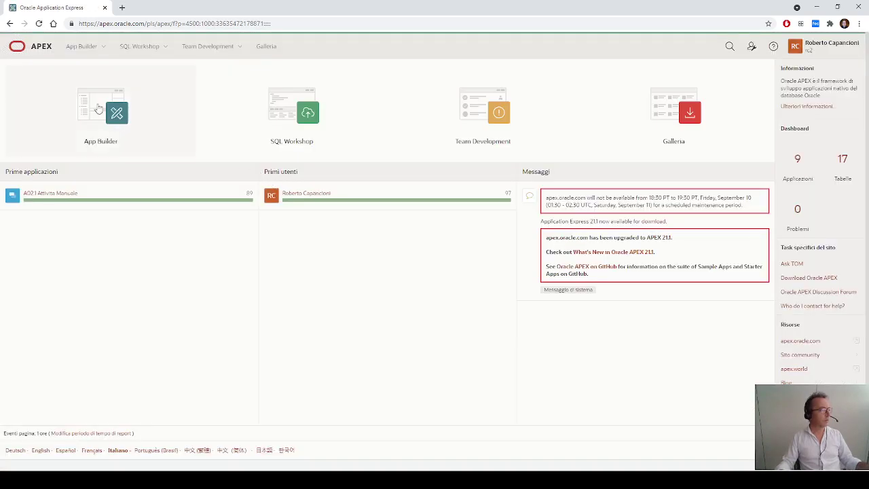
{"action": "left_click", "coordinate": [99, 115]}
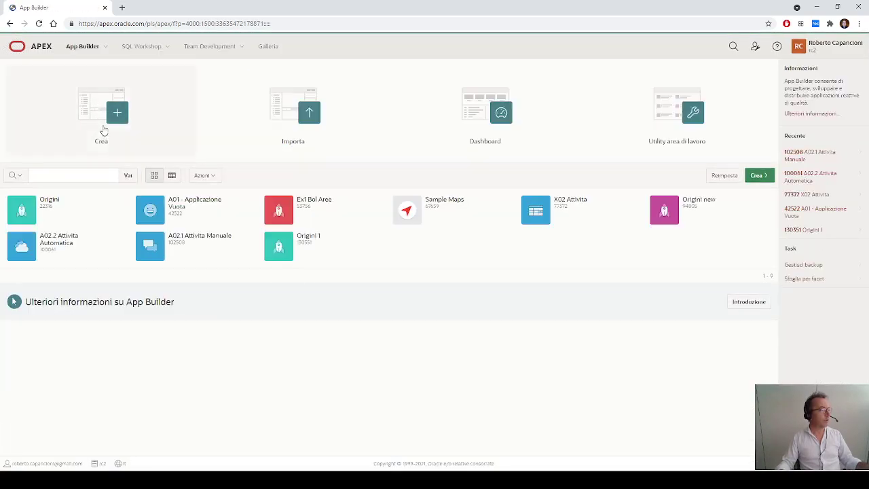
Step: Search the applications for 'a0' and open A021 Attivita Manuale
{"action": "left_click", "coordinate": [97, 173]}
{"action": "type", "text": "a0"}
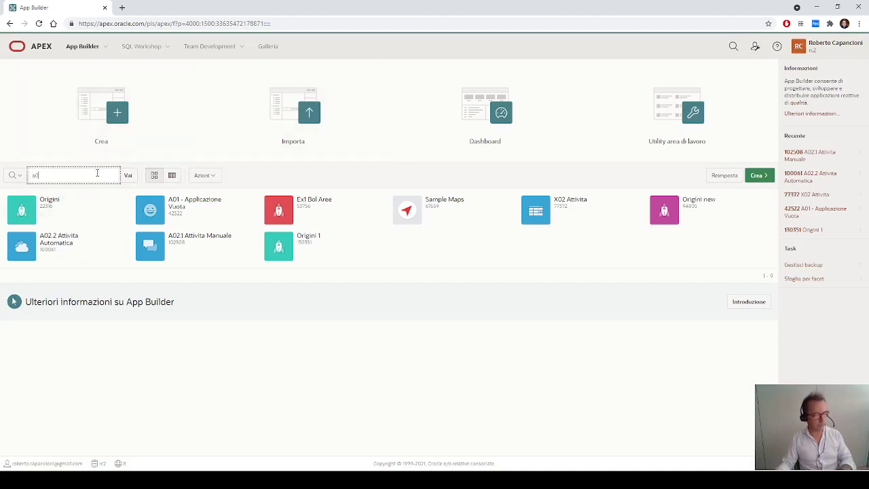
{"action": "key", "text": "Return"}
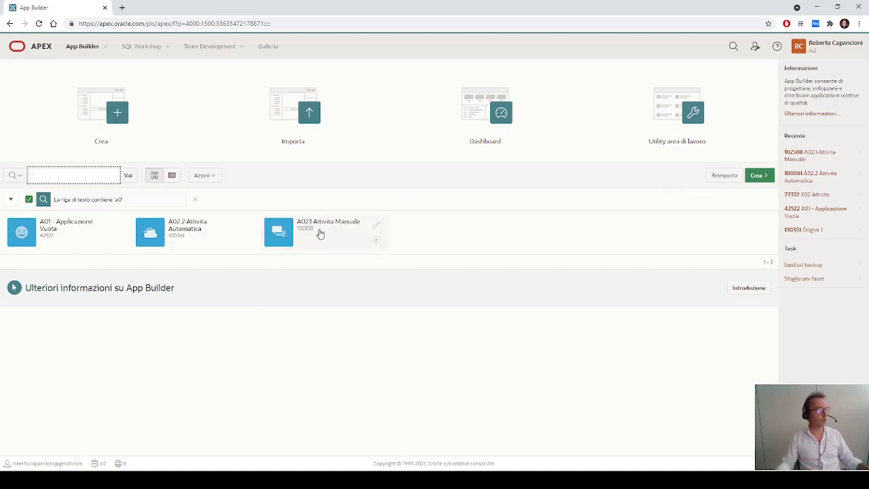
{"action": "left_click", "coordinate": [280, 235]}
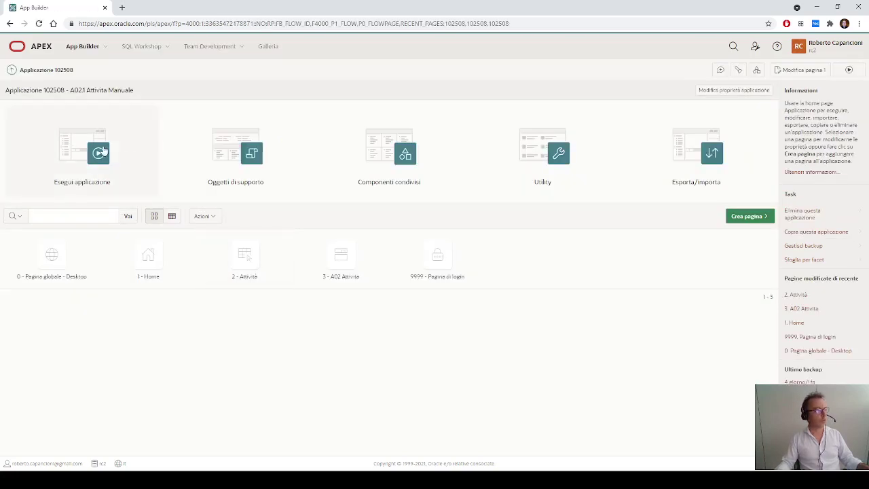
Step: Run the A02.1 Attivita Manuale app, sign in, and open the Attività report page
{"action": "left_click", "coordinate": [98, 152]}
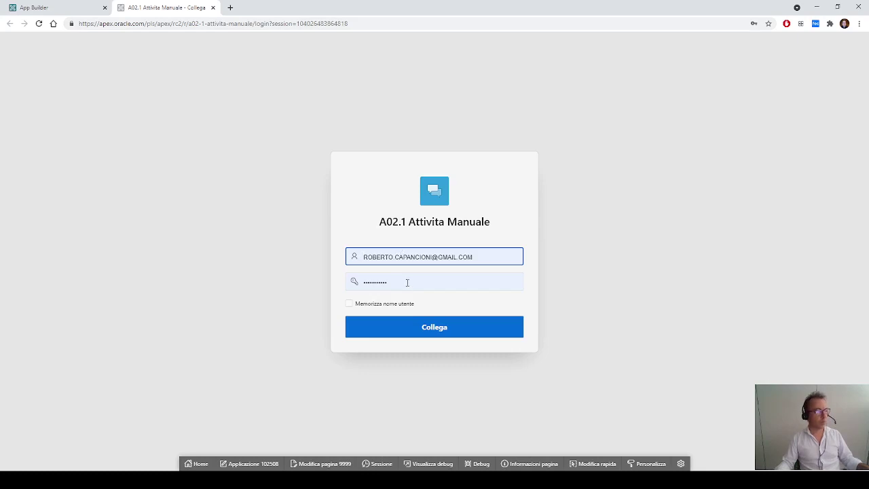
{"action": "left_click", "coordinate": [430, 331]}
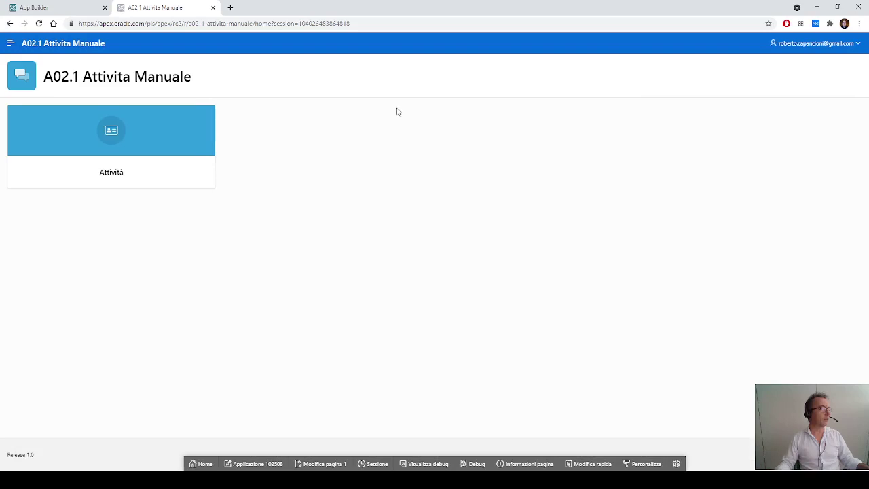
{"action": "left_click", "coordinate": [10, 43]}
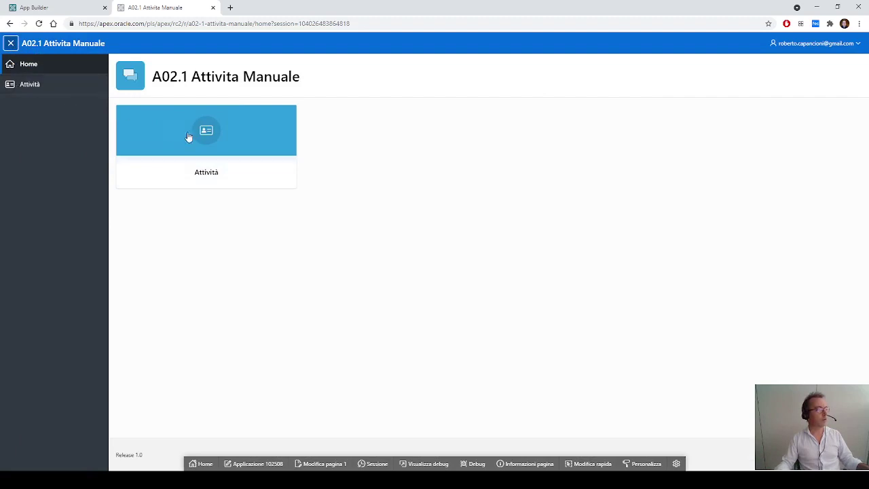
{"action": "left_click", "coordinate": [11, 43]}
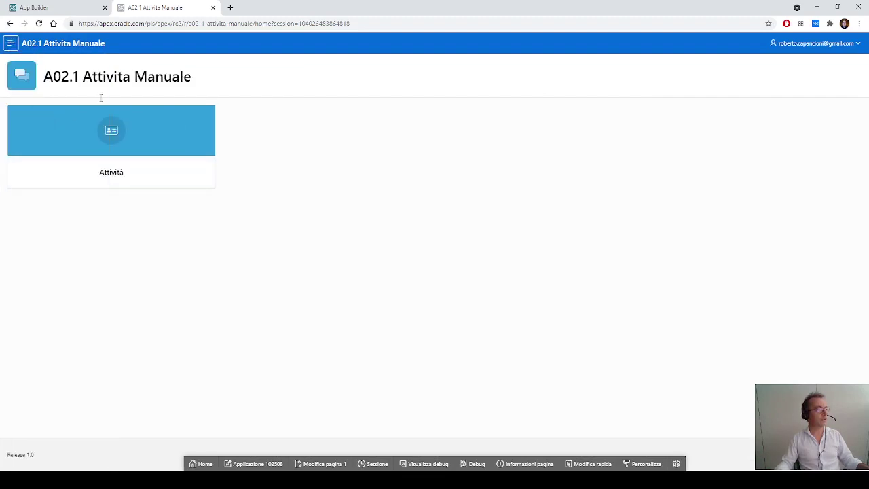
{"action": "left_click", "coordinate": [119, 140]}
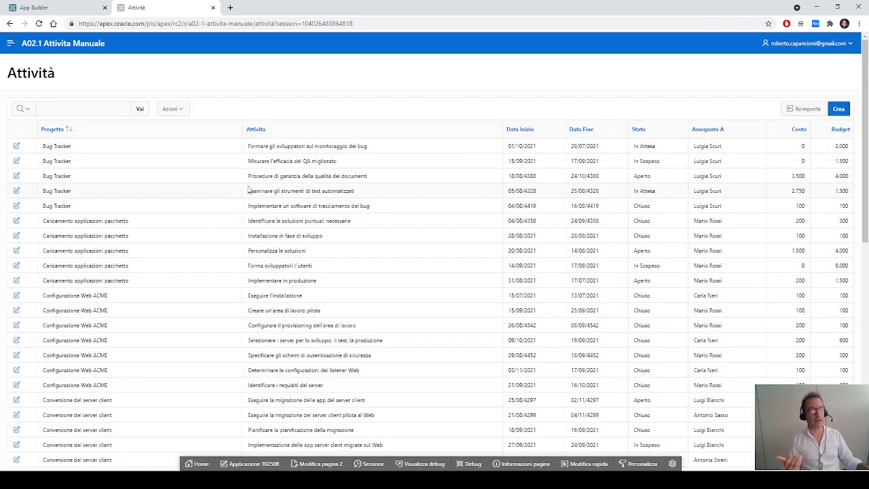
{"action": "left_click", "coordinate": [17, 146]}
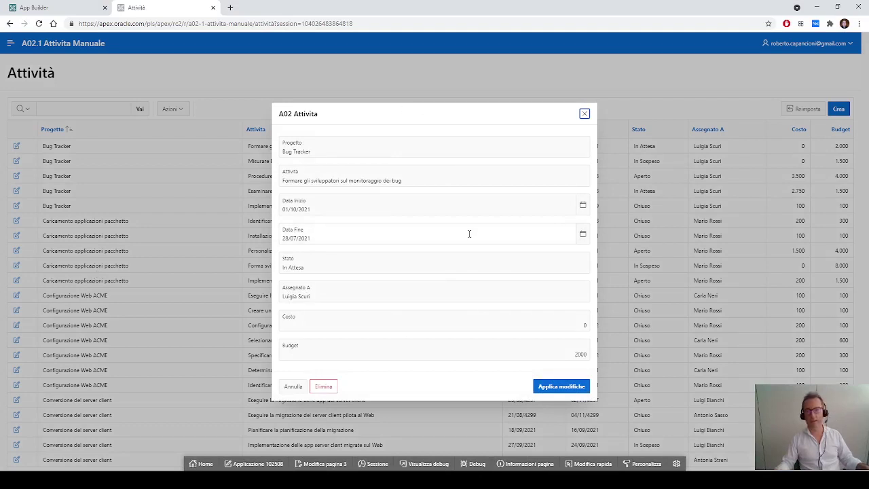
{"action": "left_click", "coordinate": [584, 113]}
{"action": "left_click", "coordinate": [838, 110]}
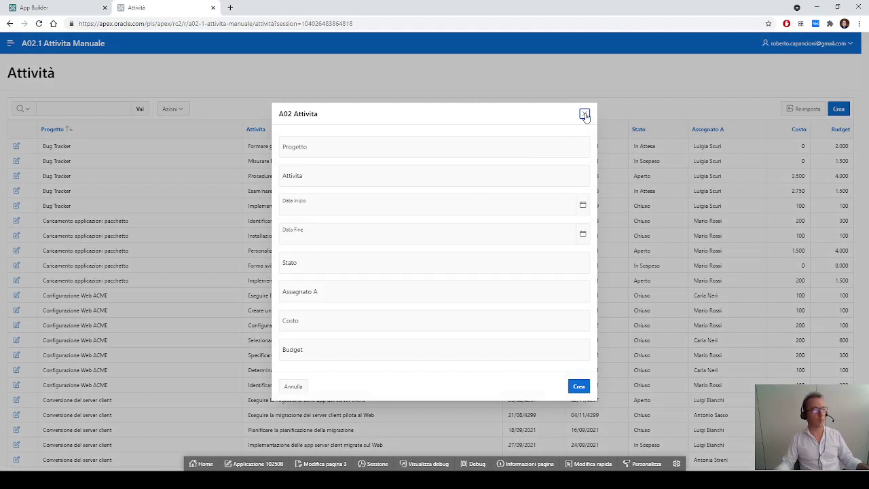
{"action": "left_click", "coordinate": [584, 114]}
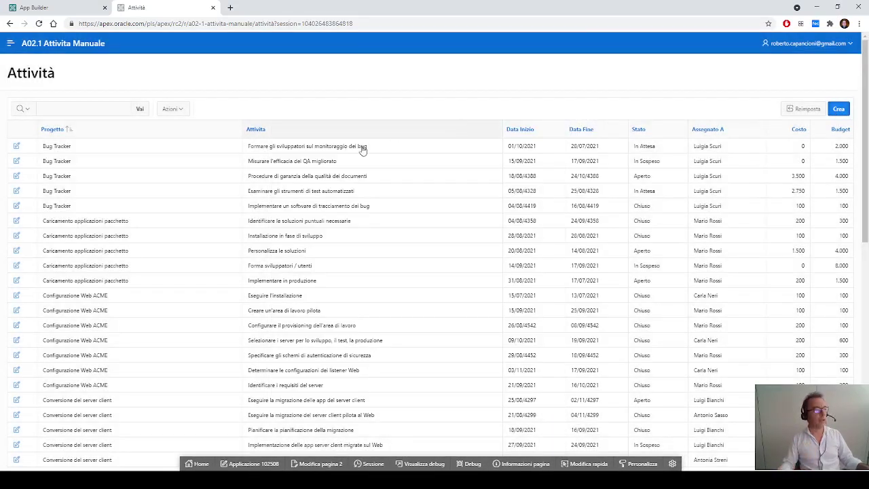
{"action": "scroll", "coordinate": [326, 213], "scroll_direction": "down", "scroll_amount": 3}
{"action": "scroll", "coordinate": [327, 214], "scroll_direction": "down", "scroll_amount": 1}
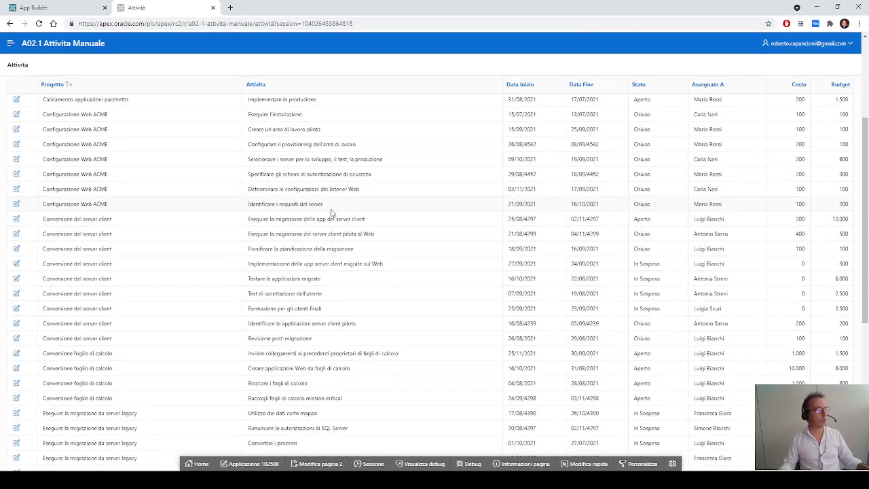
{"action": "scroll", "coordinate": [333, 212], "scroll_direction": "up", "scroll_amount": 5}
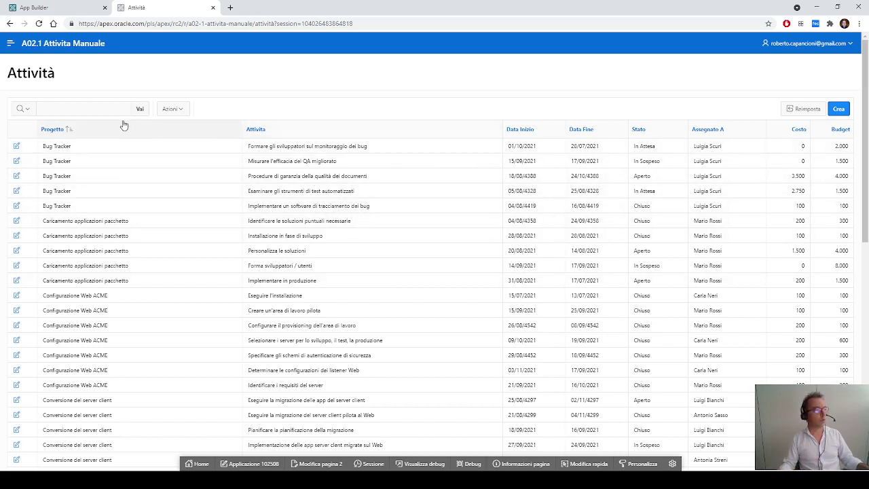
{"action": "left_click", "coordinate": [94, 109]}
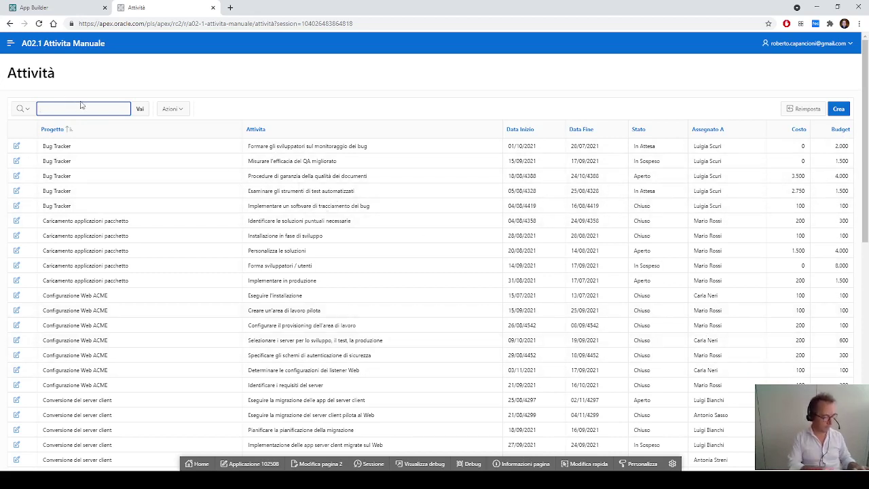
{"action": "type", "text": "carla"}
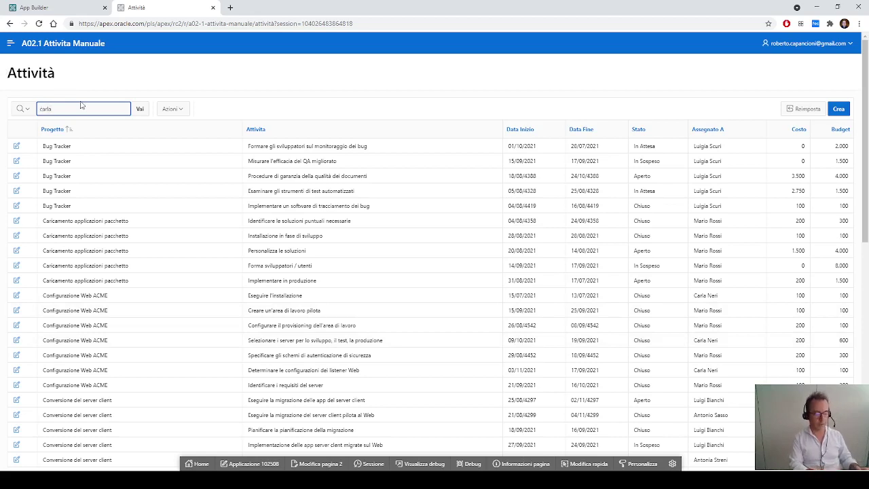
{"action": "key", "text": "Return"}
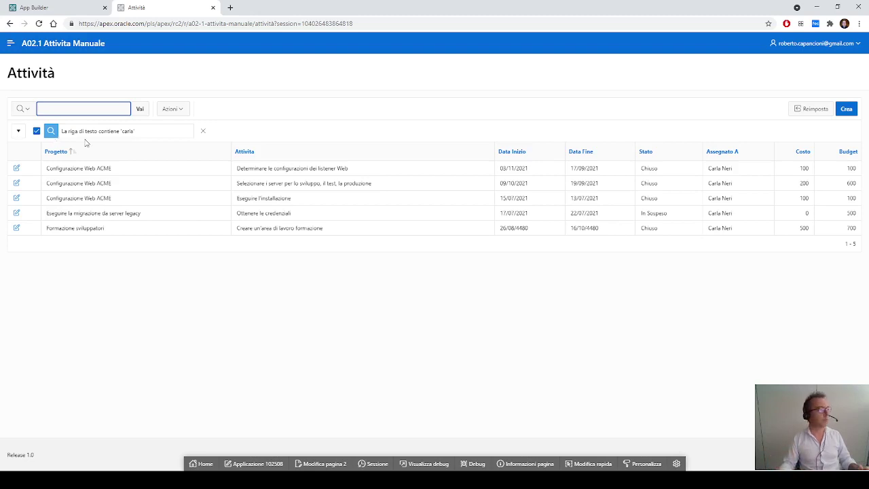
{"action": "left_click", "coordinate": [38, 132]}
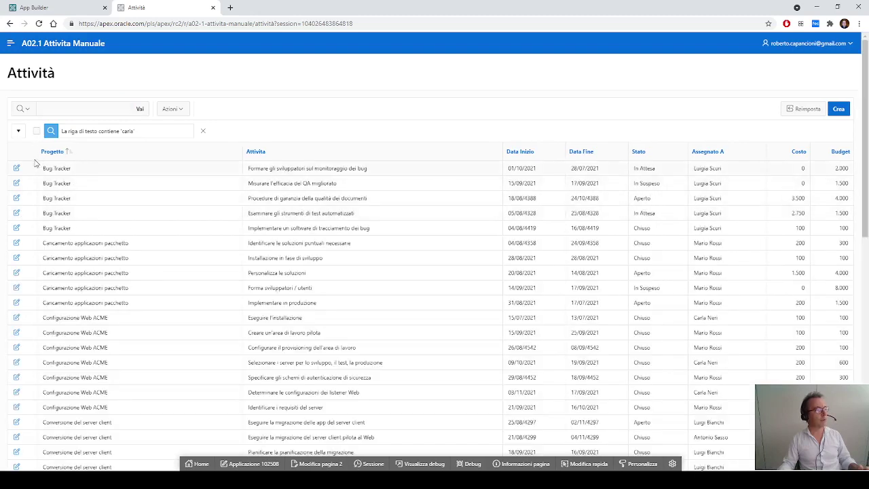
{"action": "left_click", "coordinate": [37, 132]}
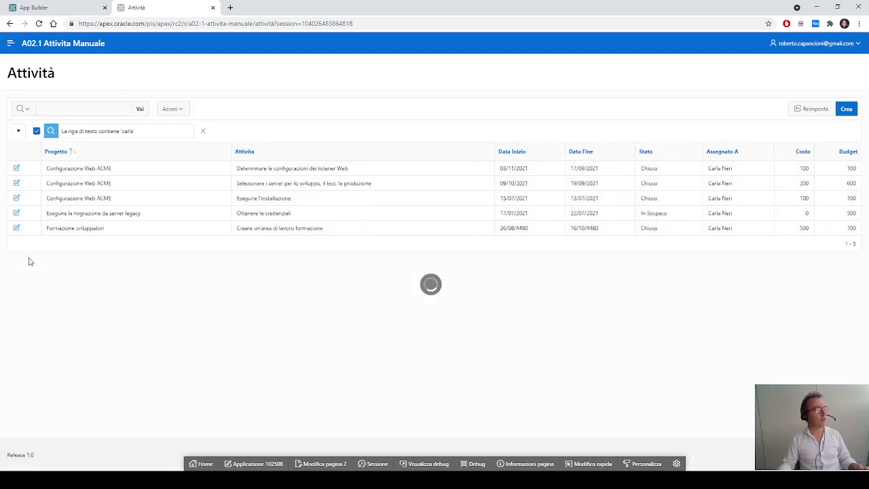
{"action": "left_click", "coordinate": [38, 132]}
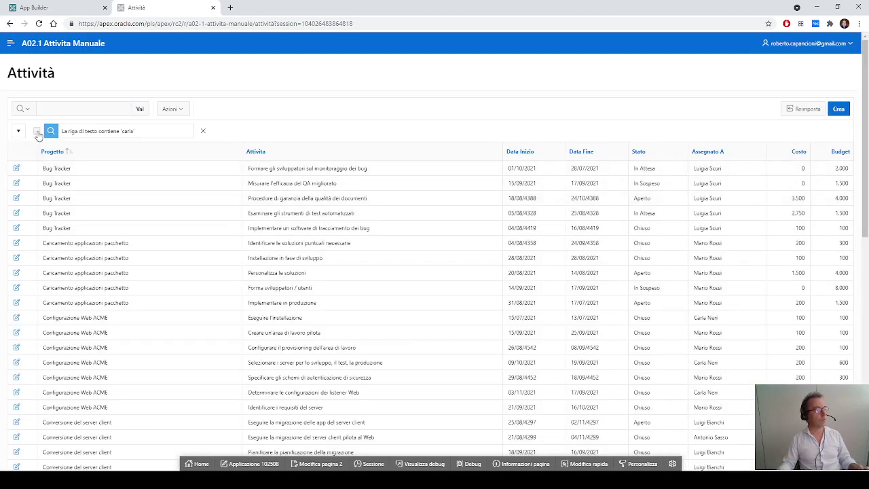
{"action": "left_click", "coordinate": [37, 131]}
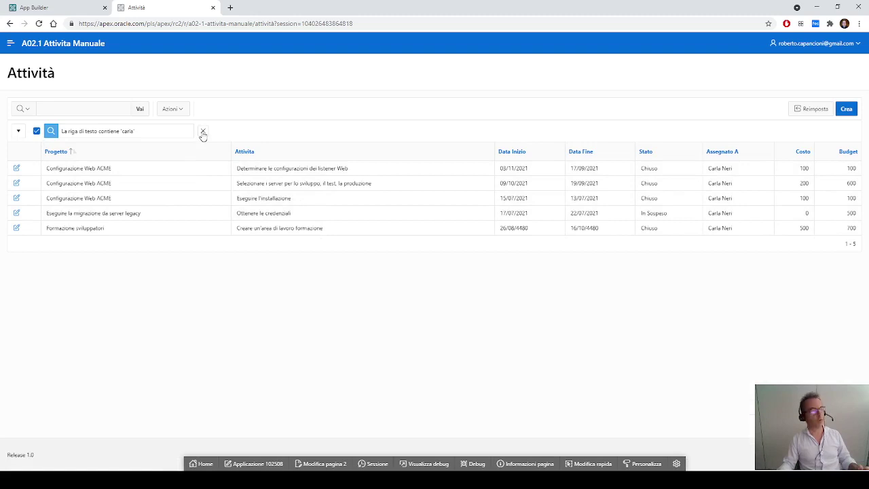
{"action": "left_click", "coordinate": [202, 133]}
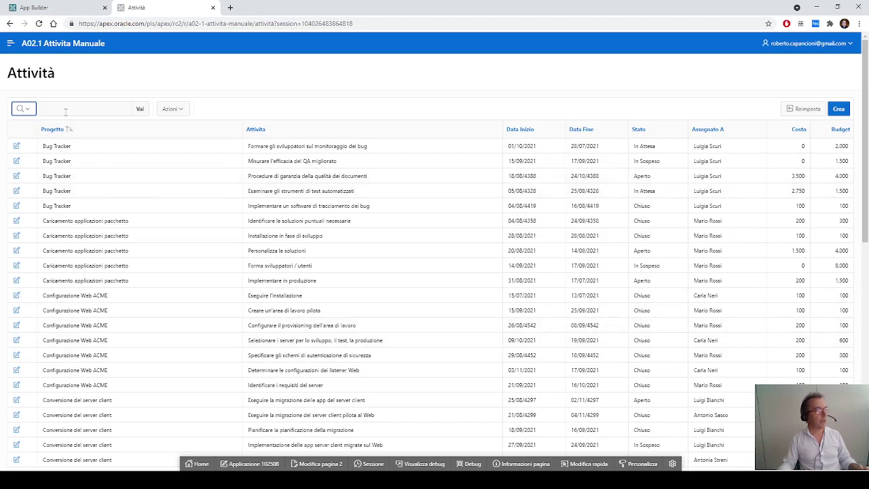
{"action": "left_click", "coordinate": [29, 112]}
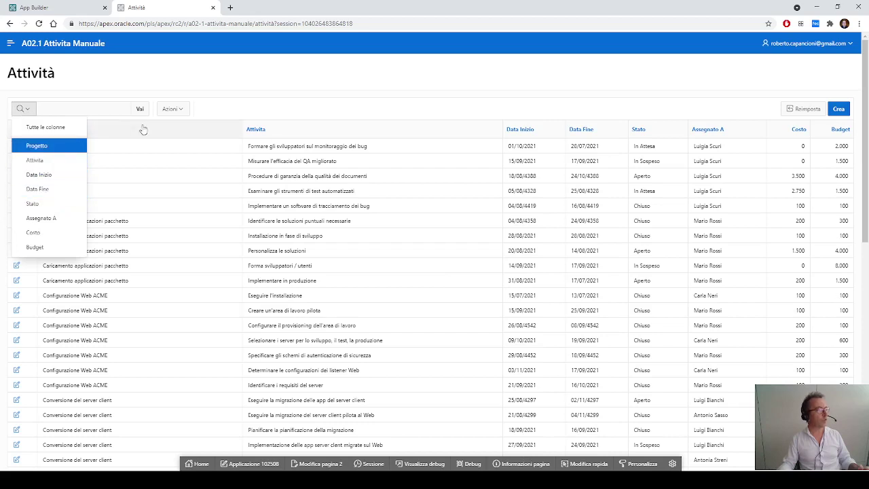
{"action": "left_click", "coordinate": [37, 146]}
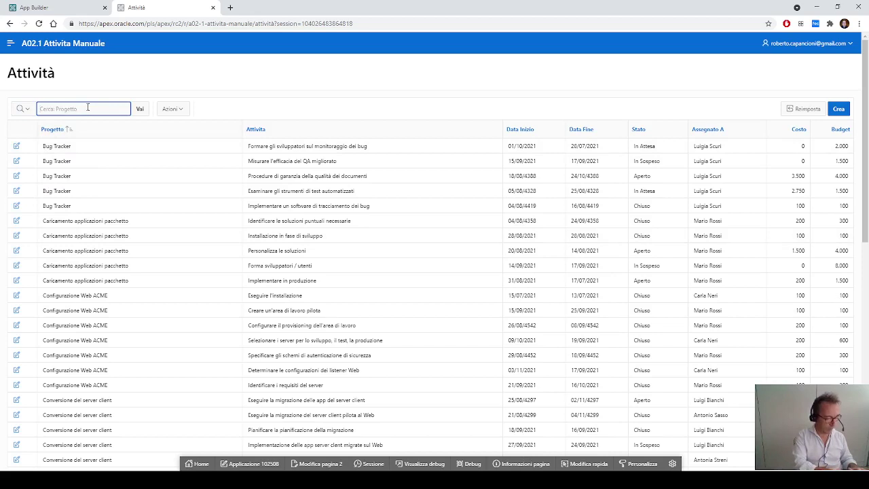
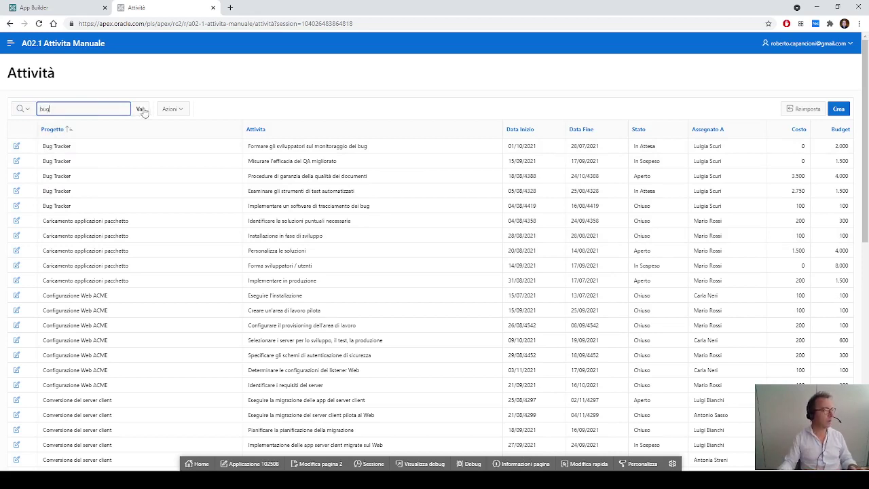
{"action": "left_click", "coordinate": [141, 110]}
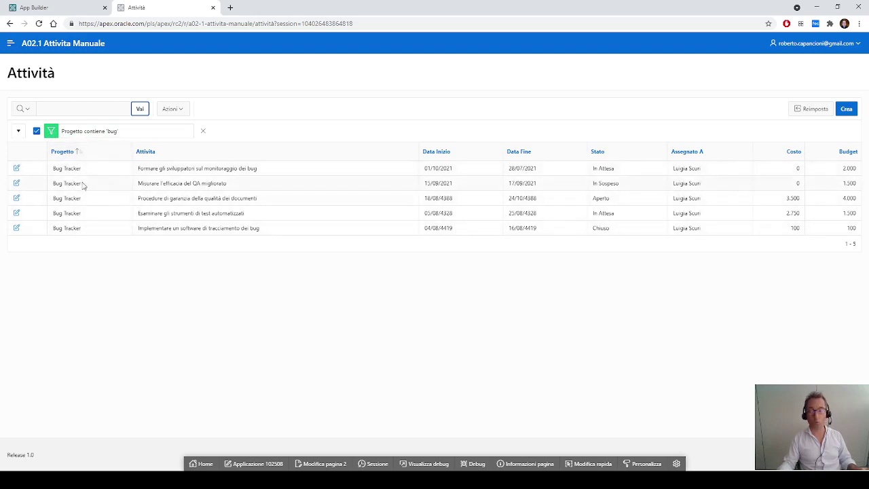
{"action": "left_click", "coordinate": [37, 132]}
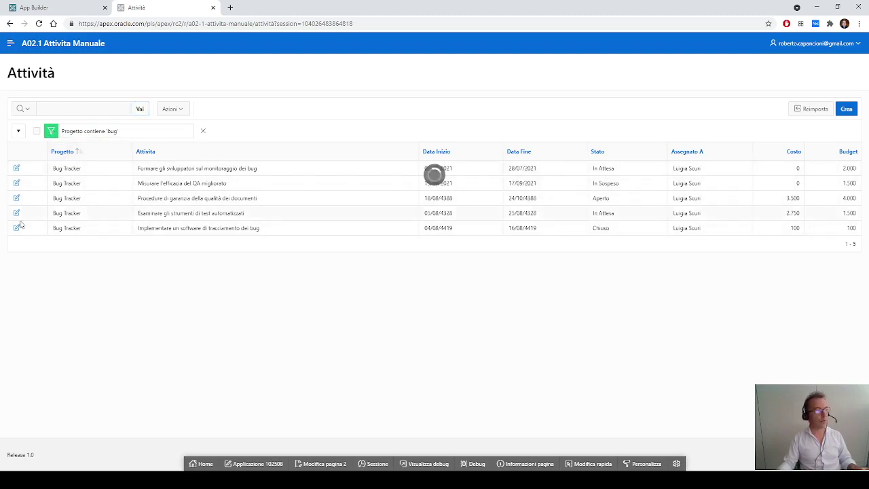
{"action": "left_click", "coordinate": [37, 131]}
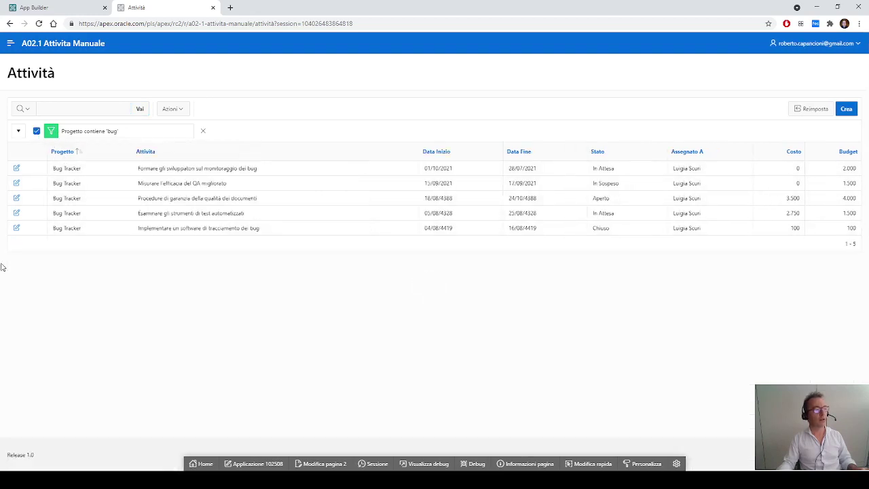
{"action": "left_click", "coordinate": [202, 132]}
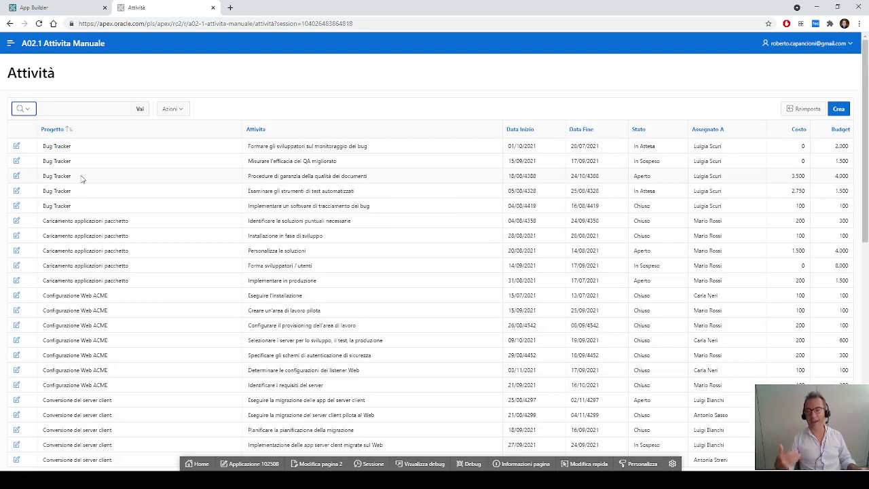
{"action": "left_click", "coordinate": [53, 131]}
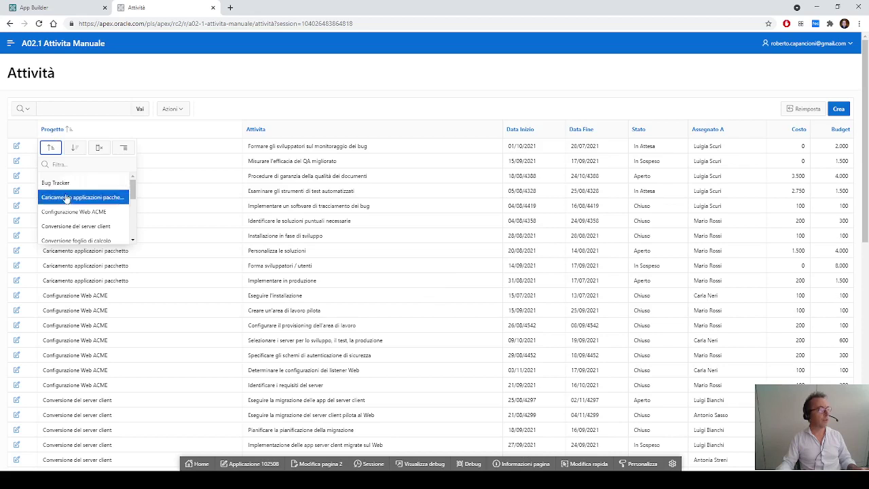
{"action": "mouse_move", "coordinate": [134, 190]}
{"action": "left_mouse_down"}
{"action": "mouse_move", "coordinate": [137, 238]}
{"action": "mouse_move", "coordinate": [140, 186]}
{"action": "left_mouse_up"}
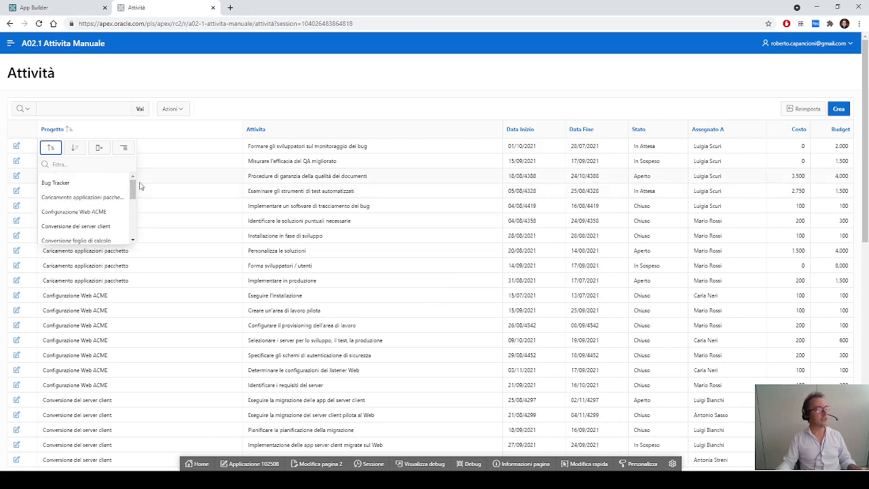
{"action": "left_click", "coordinate": [89, 164]}
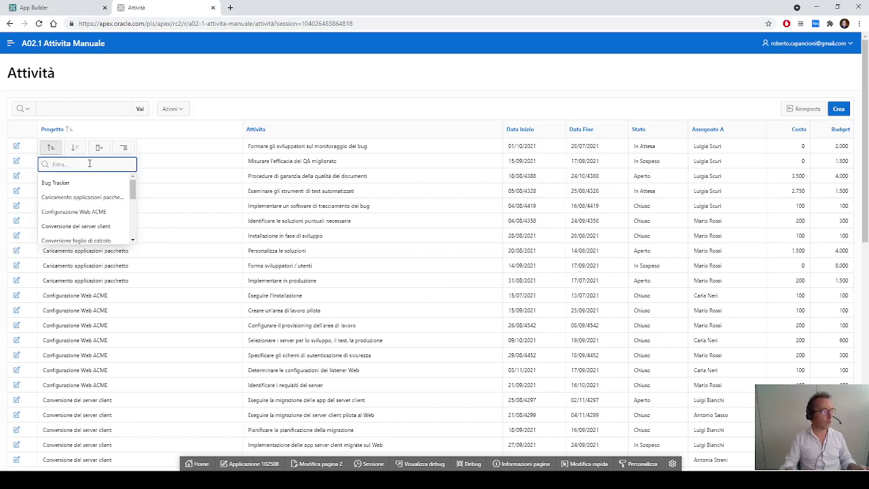
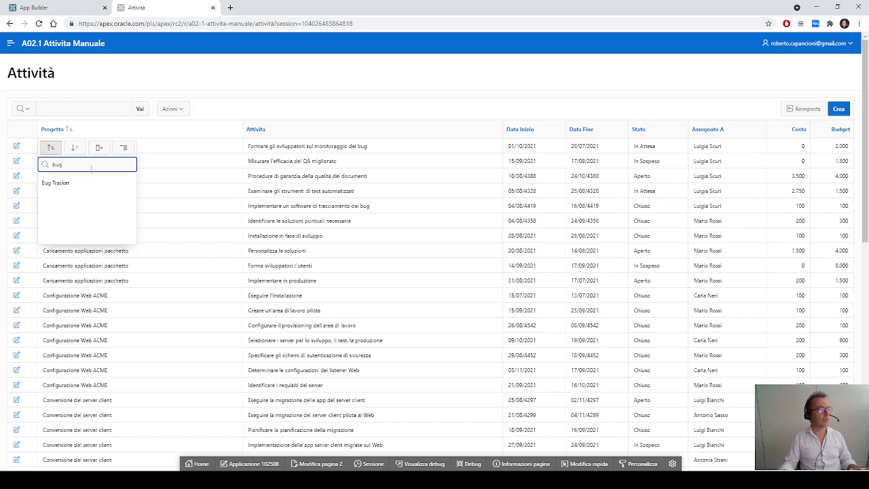
{"action": "key", "text": "Return"}
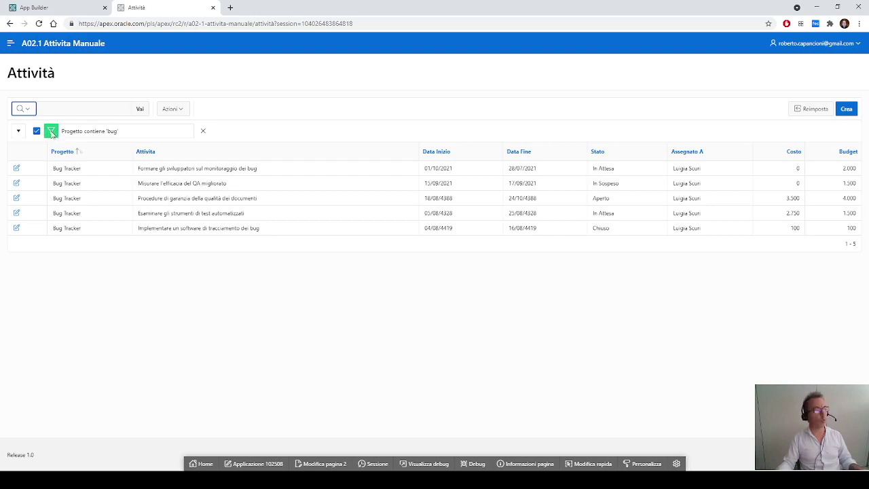
{"action": "left_click", "coordinate": [37, 130]}
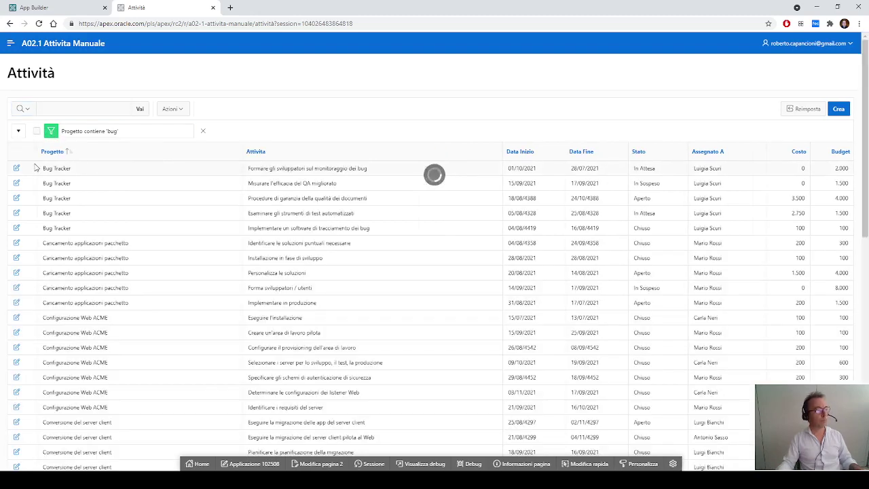
{"action": "left_click", "coordinate": [36, 131]}
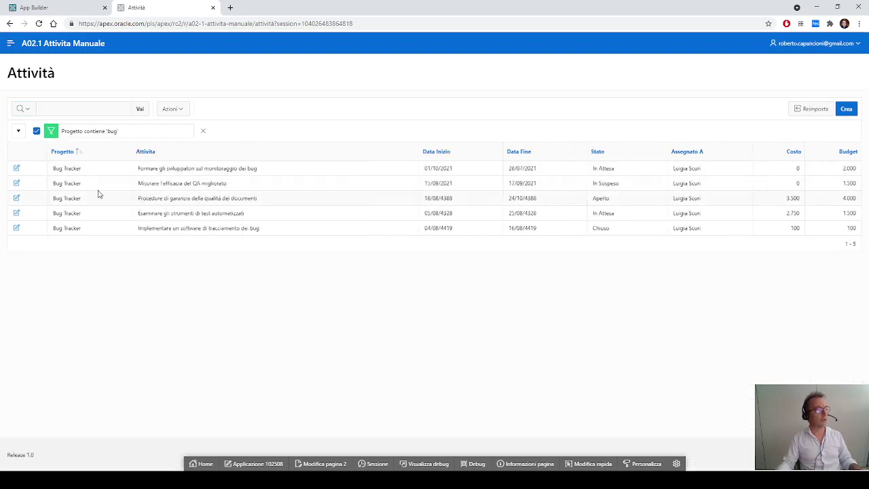
{"action": "left_click", "coordinate": [203, 131]}
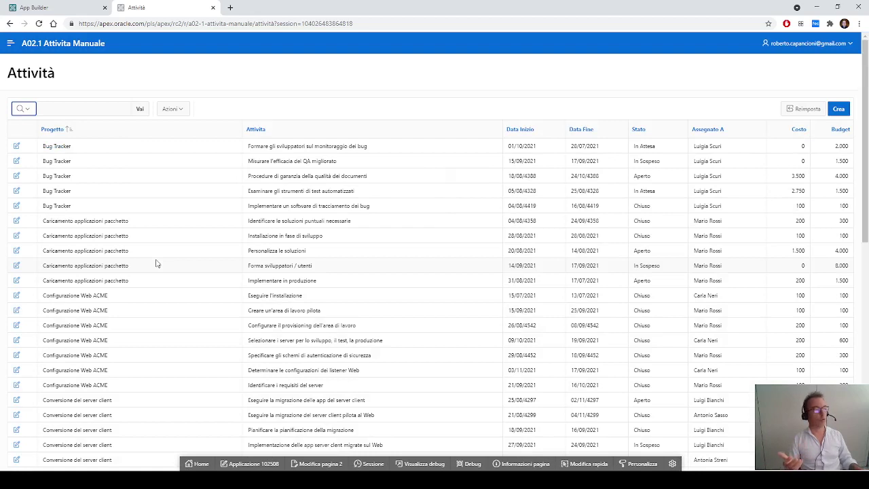
Step: Search the report for the assignee's name and filter Stato to Aperto
{"action": "left_click", "coordinate": [97, 110]}
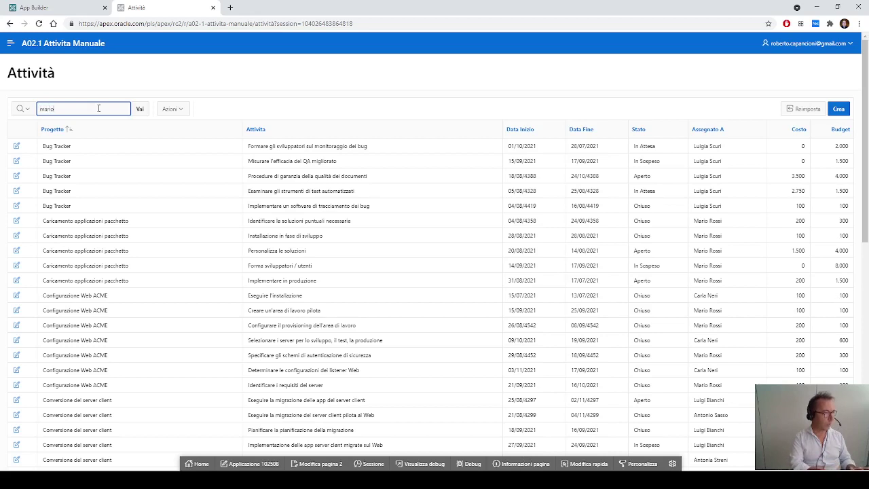
{"action": "key", "text": "Return"}
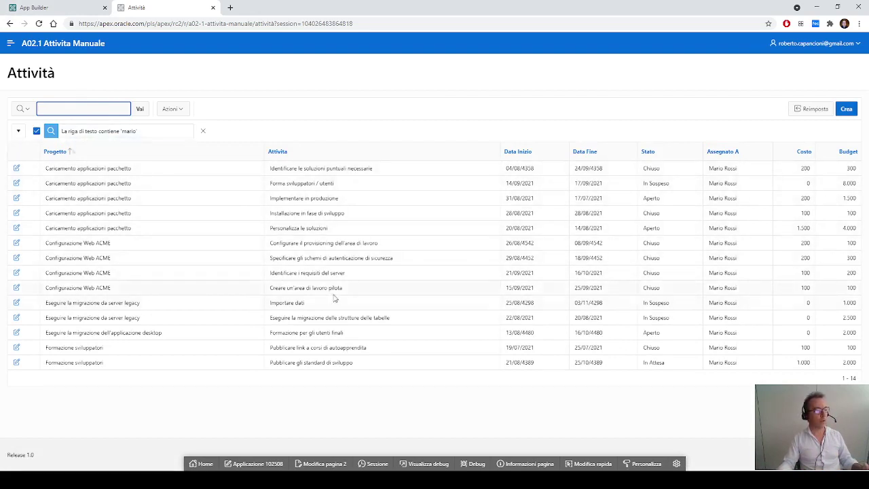
{"action": "left_click", "coordinate": [651, 156]}
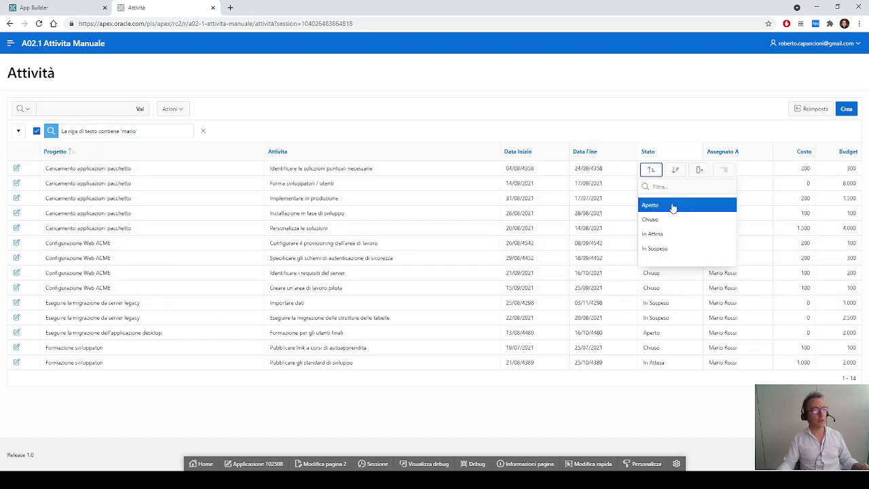
{"action": "left_click", "coordinate": [663, 211]}
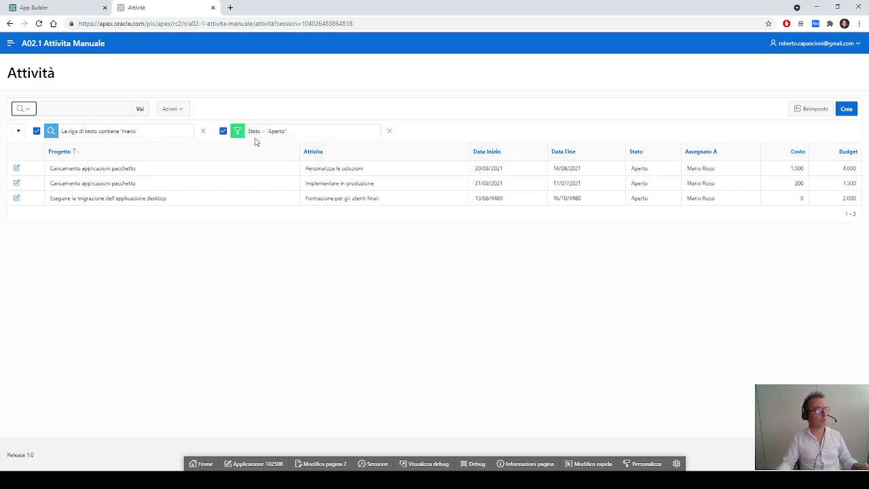
Step: Toggle the text-search and Stato Aperto filters off and back on
{"action": "left_click", "coordinate": [37, 132]}
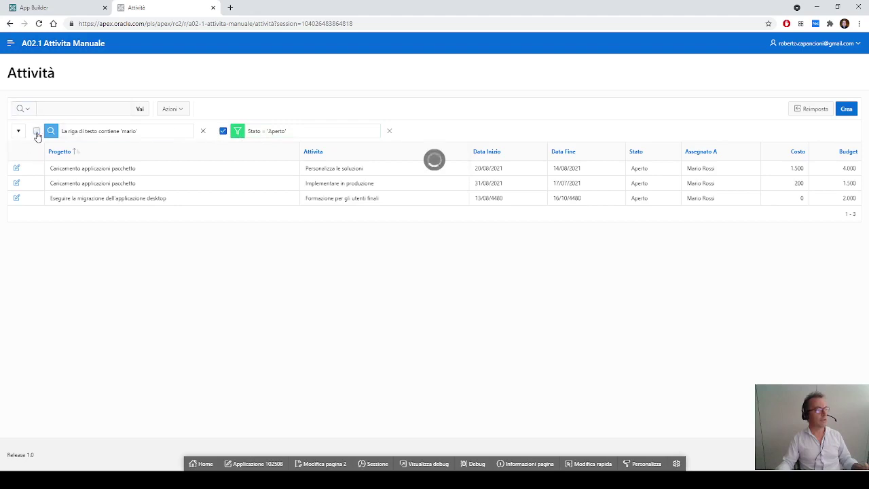
{"action": "left_click", "coordinate": [37, 131]}
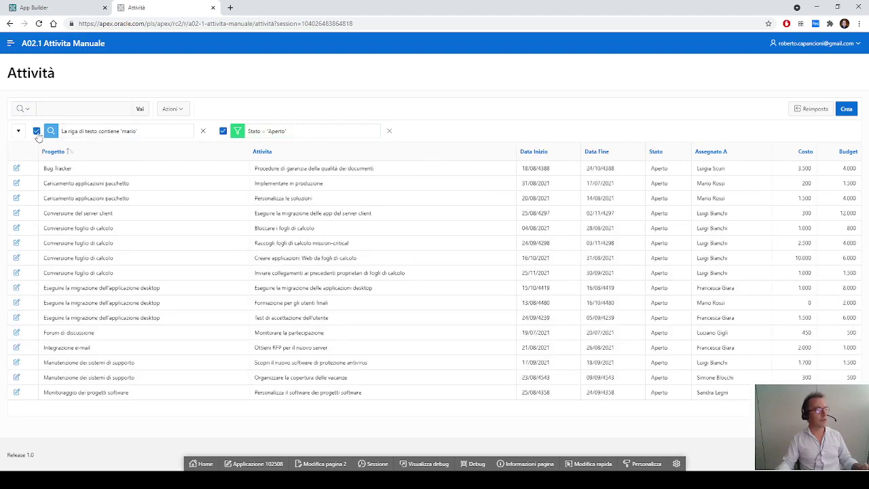
{"action": "left_click", "coordinate": [223, 131]}
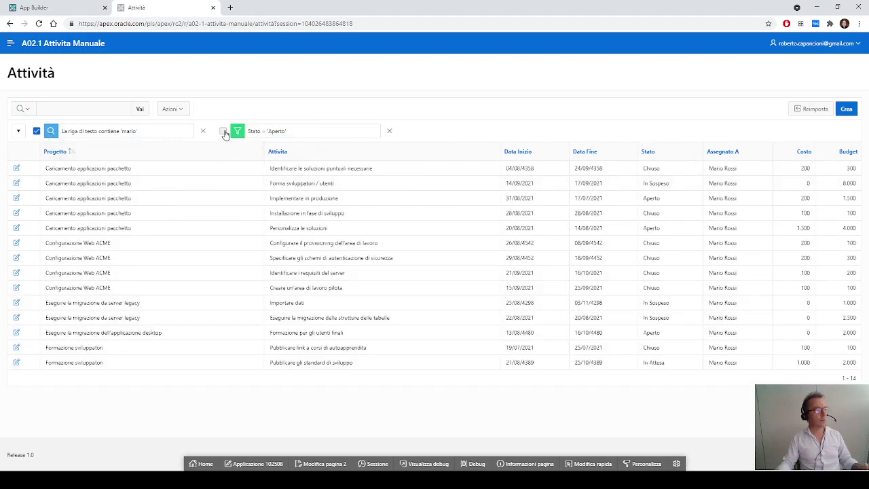
{"action": "left_click", "coordinate": [224, 132]}
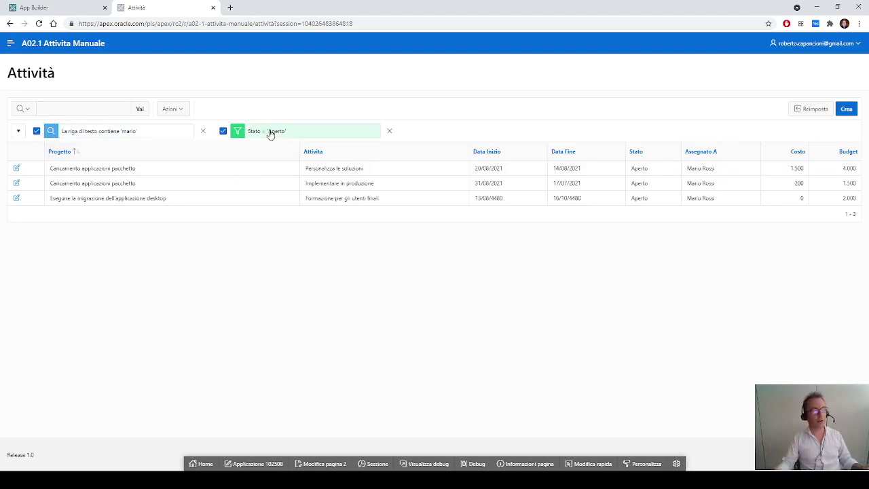
Step: Change the Stato filter operator from = to != 'Aperto', leaving 11 rows
{"action": "left_click", "coordinate": [275, 134]}
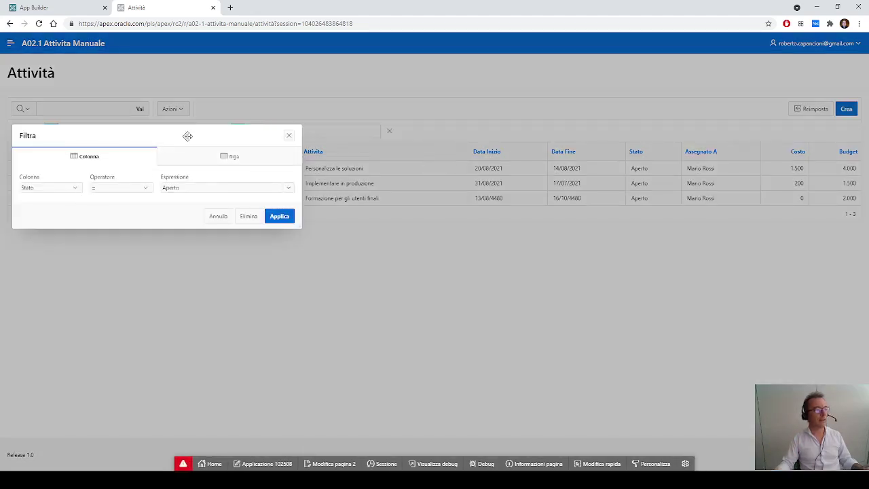
{"action": "left_click", "coordinate": [218, 219]}
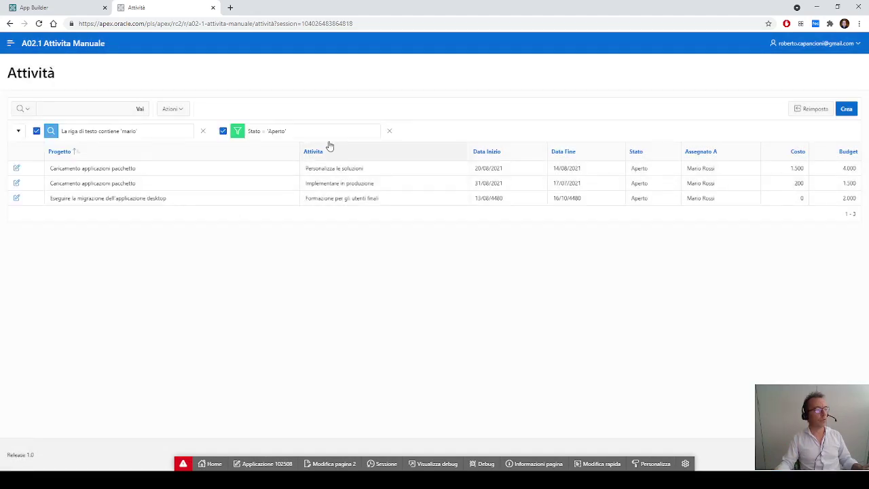
{"action": "left_click", "coordinate": [284, 137]}
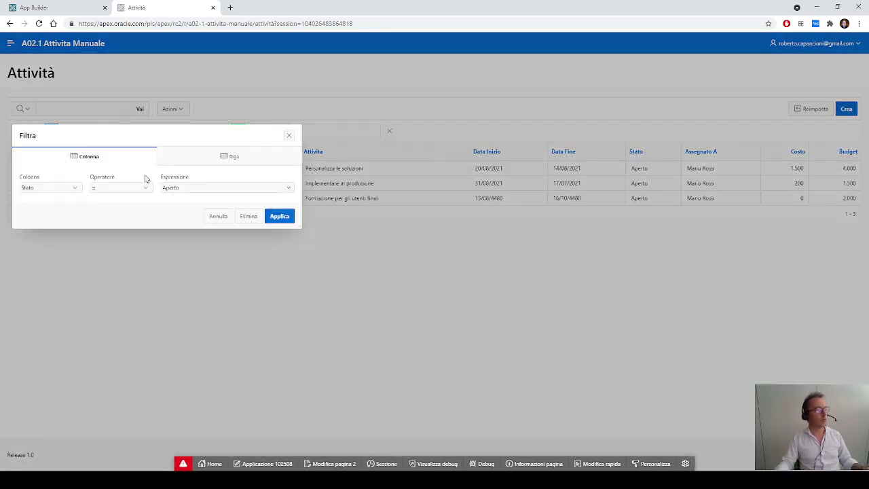
{"action": "left_click", "coordinate": [78, 192]}
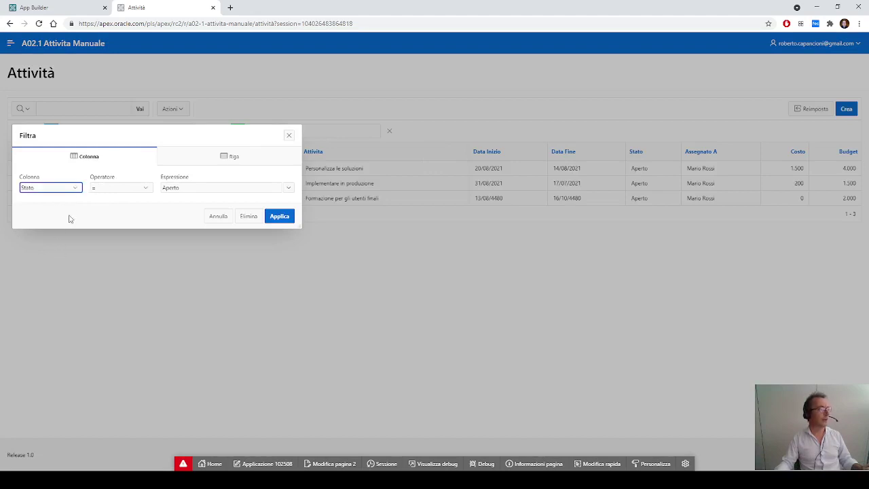
{"action": "left_click", "coordinate": [145, 190]}
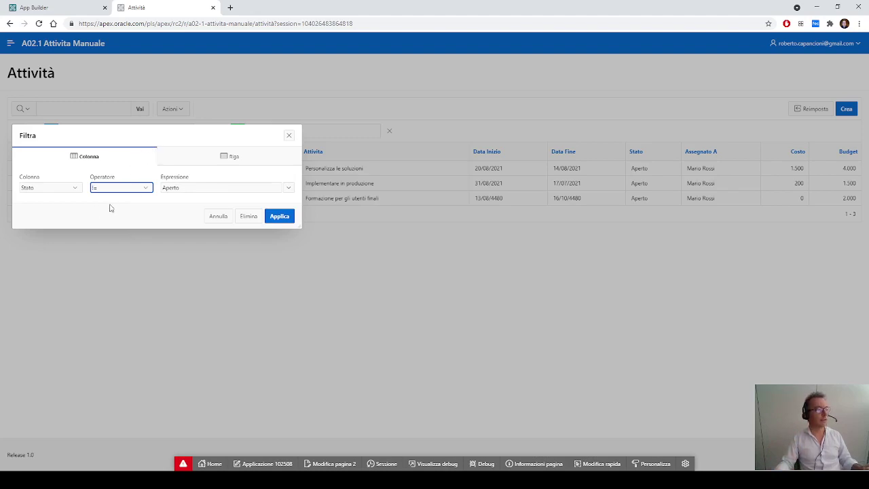
{"action": "left_click", "coordinate": [279, 217]}
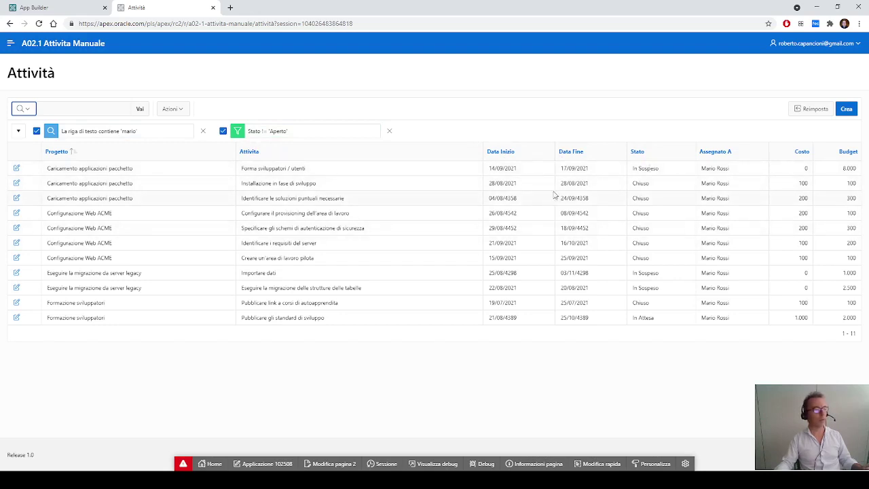
{"action": "left_click", "coordinate": [277, 136]}
Step: Set the Stato filter to 'simile a' with expression 'A%', leaving three Aperto rows
{"action": "left_click", "coordinate": [147, 190]}
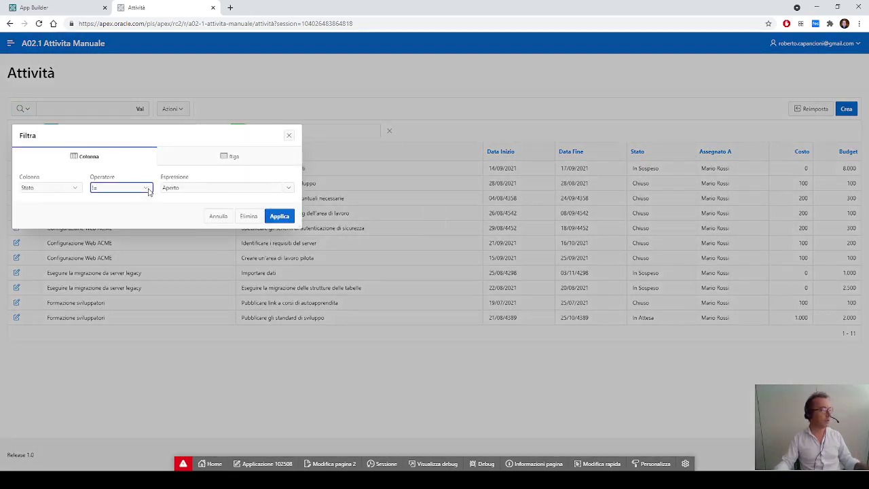
{"action": "left_click", "coordinate": [98, 230]}
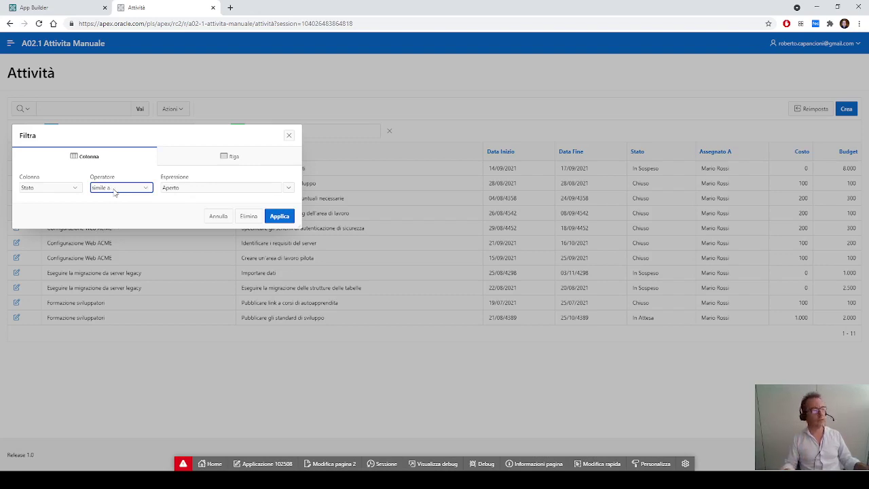
{"action": "left_click", "coordinate": [188, 189]}
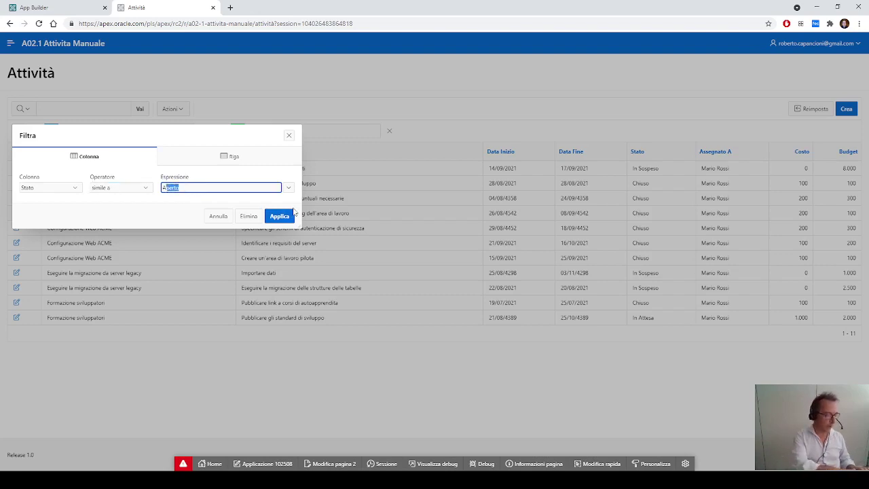
{"action": "type", "text": "A%"}
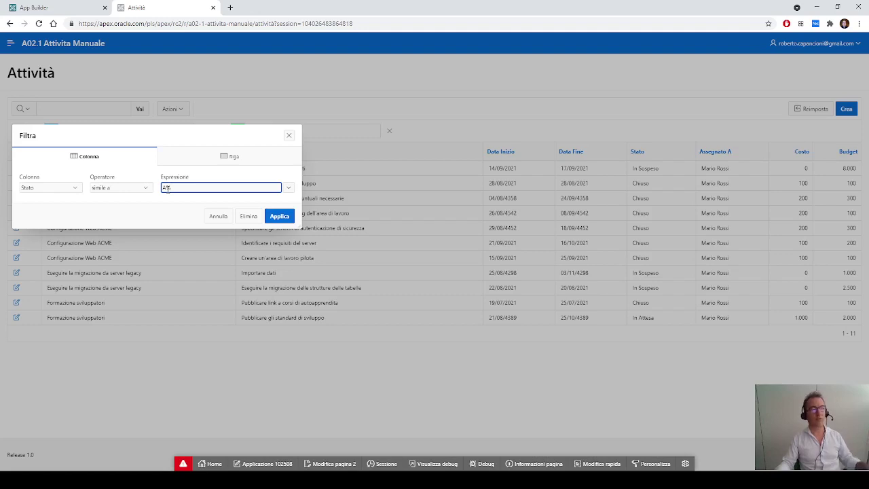
{"action": "left_click", "coordinate": [279, 216]}
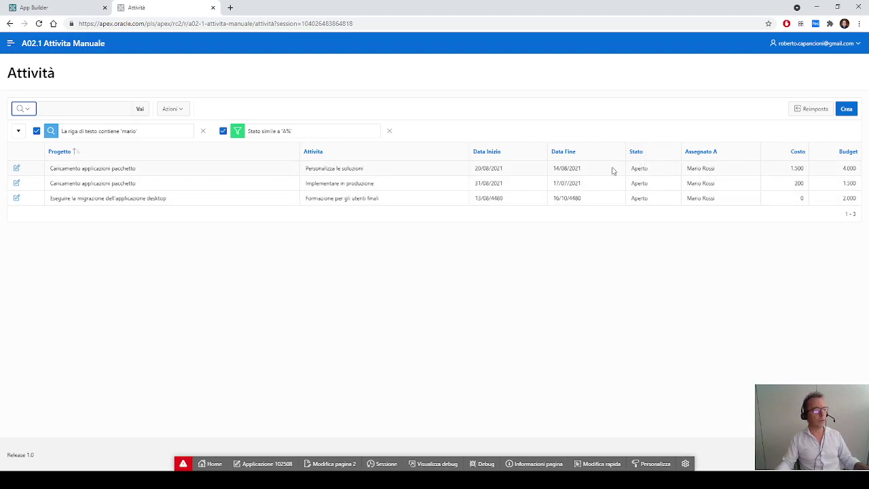
{"action": "left_click", "coordinate": [277, 133]}
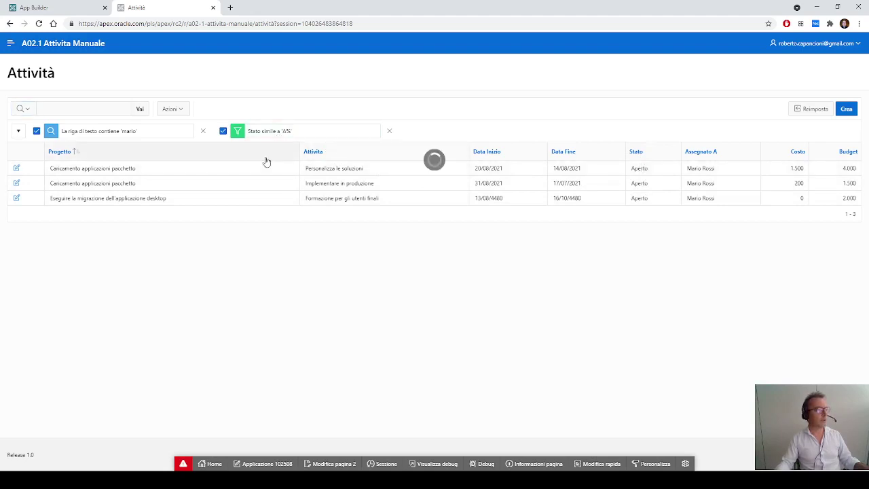
Step: Apply Stato 'simile a' '%o', then edit the expression to '%o%'
{"action": "left_click", "coordinate": [177, 189]}
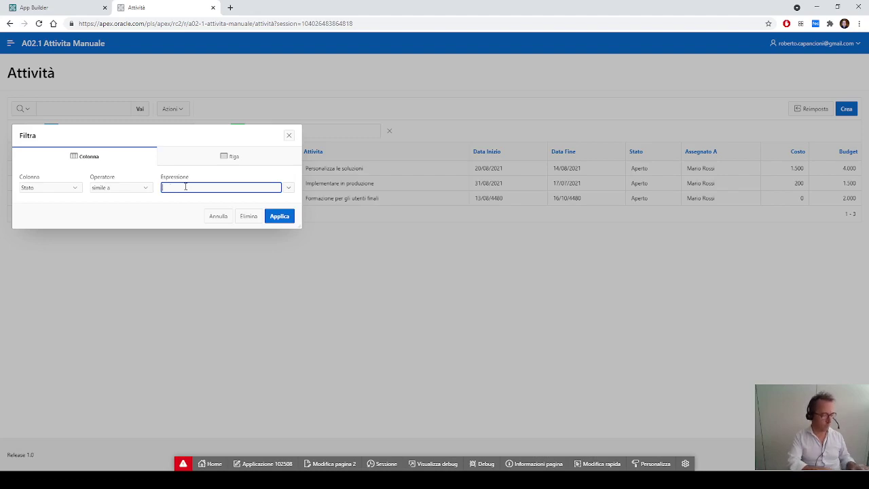
{"action": "type", "text": "%"}
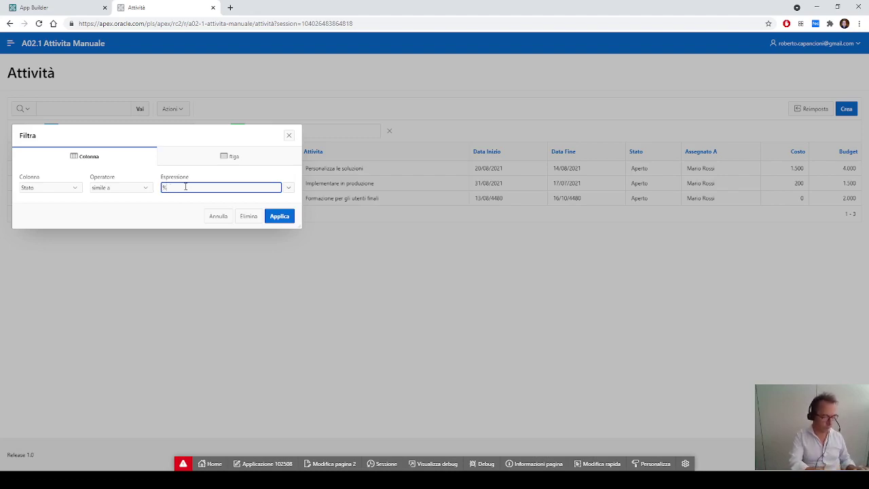
{"action": "type", "text": "a"}
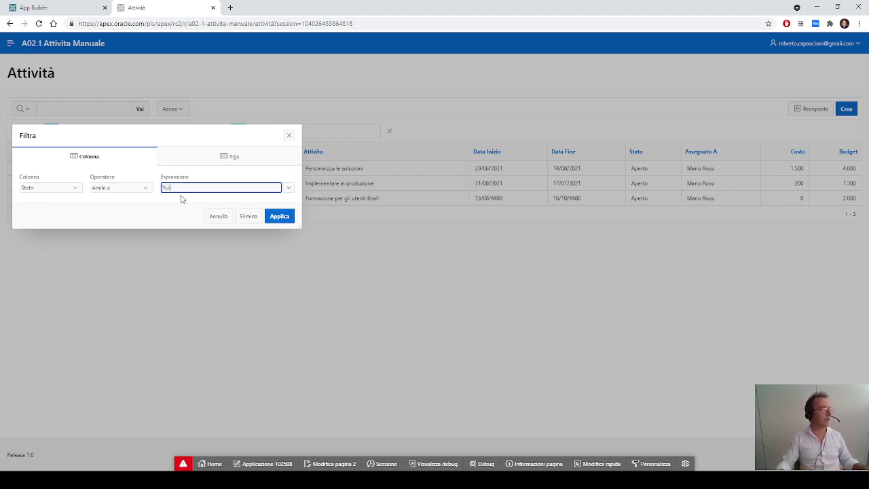
{"action": "left_click", "coordinate": [280, 216]}
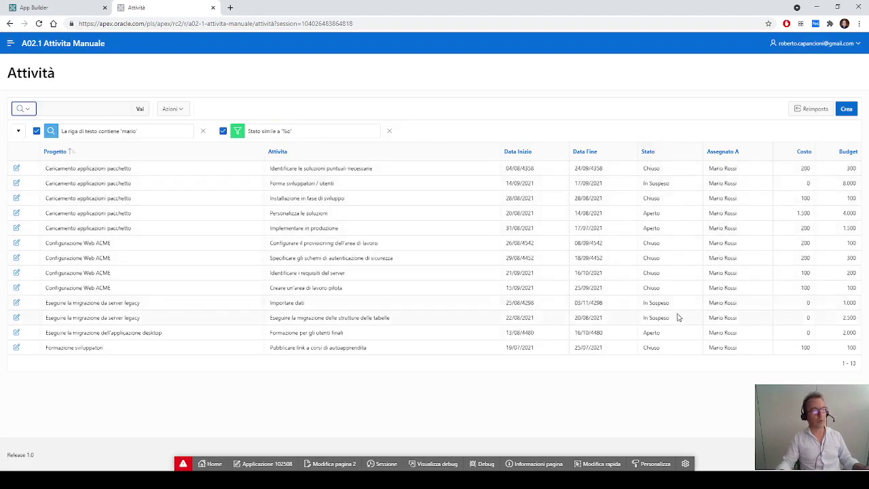
{"action": "left_click", "coordinate": [287, 133]}
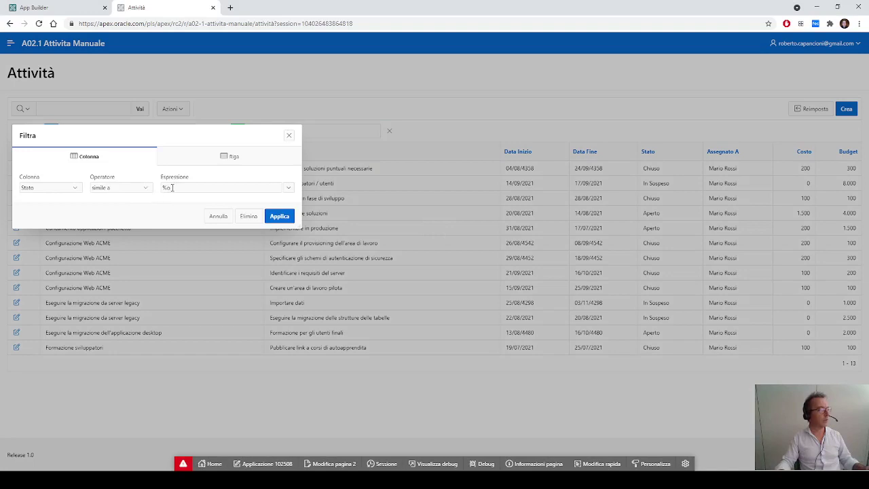
{"action": "left_click", "coordinate": [171, 187]}
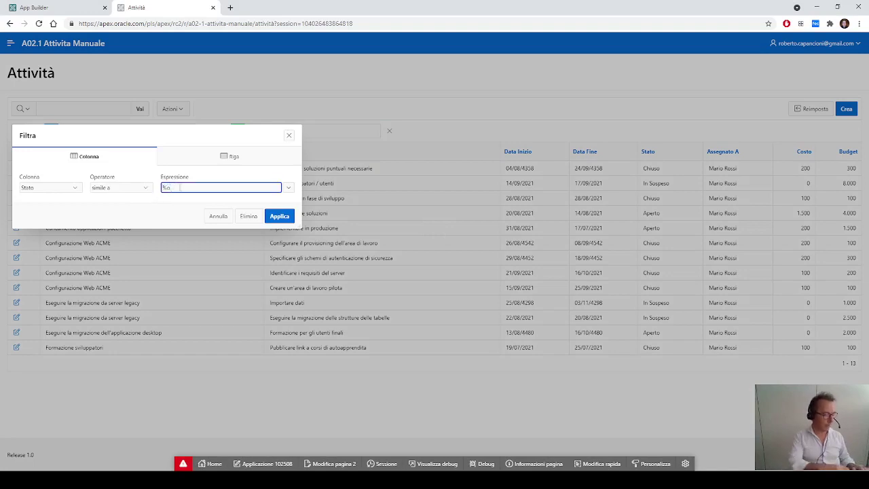
{"action": "type", "text": "%"}
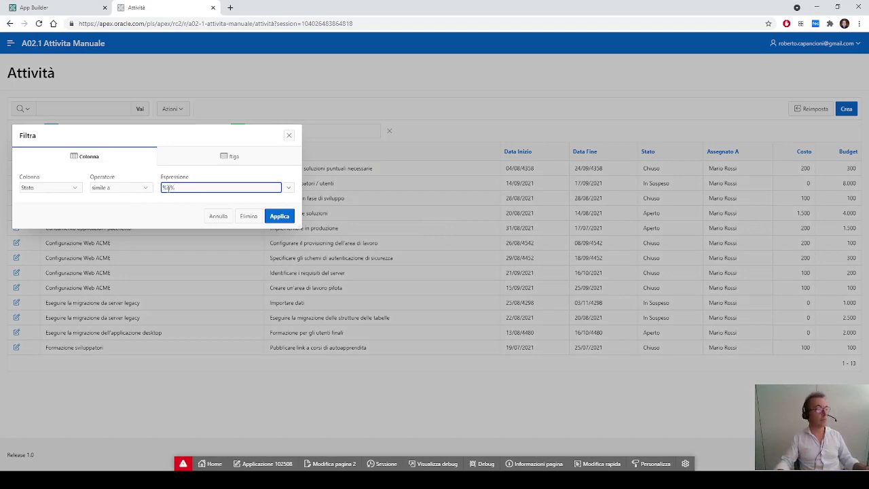
{"action": "left_click", "coordinate": [277, 217]}
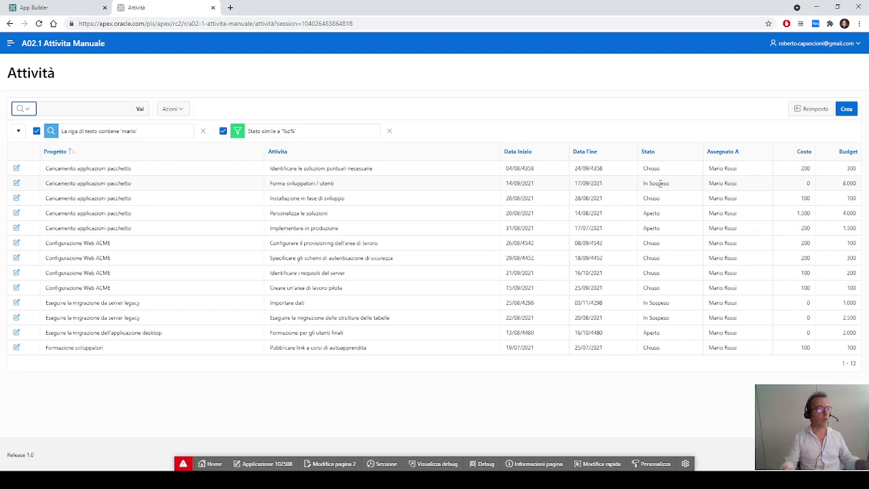
Step: Switch the Stato filter to contiene '%a%', then remove the Stato filter
{"action": "left_click", "coordinate": [290, 131]}
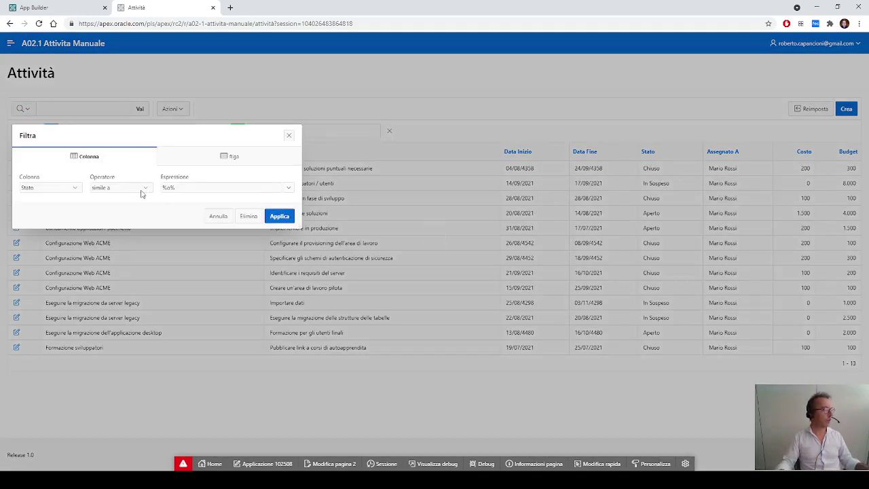
{"action": "left_click", "coordinate": [141, 190]}
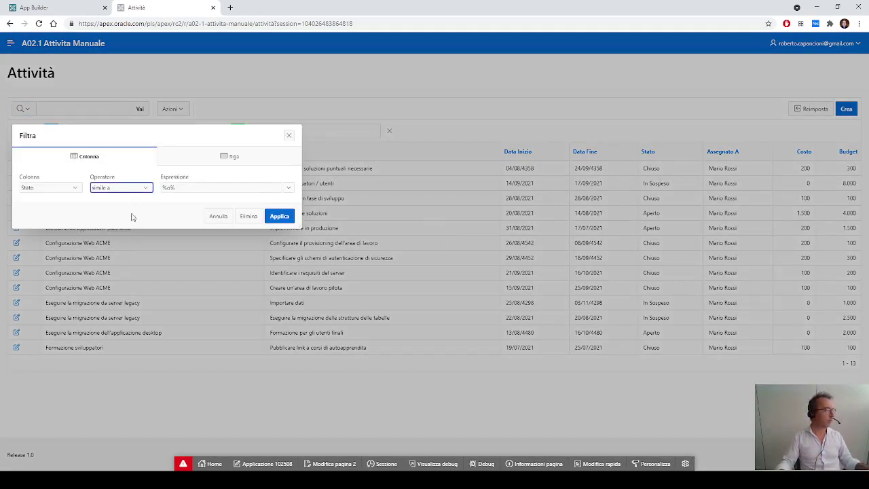
{"action": "left_click", "coordinate": [169, 188]}
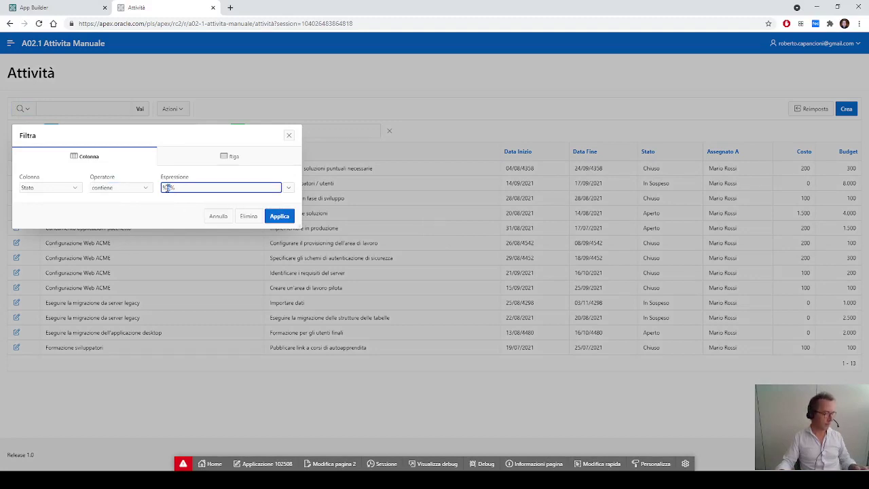
{"action": "left_click", "coordinate": [279, 216]}
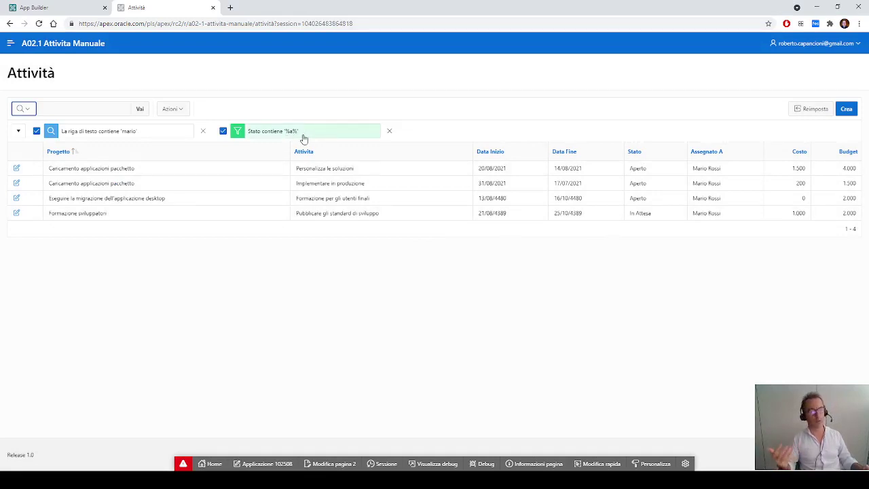
{"action": "left_click", "coordinate": [390, 133]}
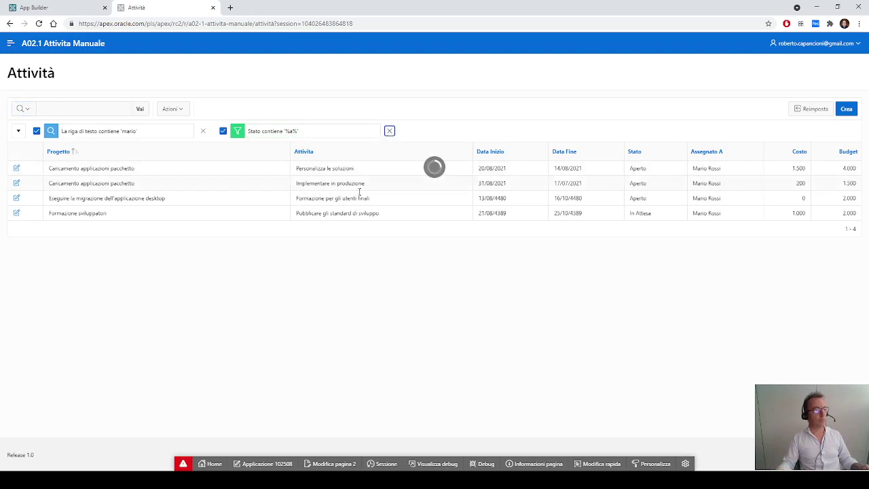
Step: Remove the assignee-name filter and limit Data Inizio to the last 5 years
{"action": "left_click", "coordinate": [202, 131]}
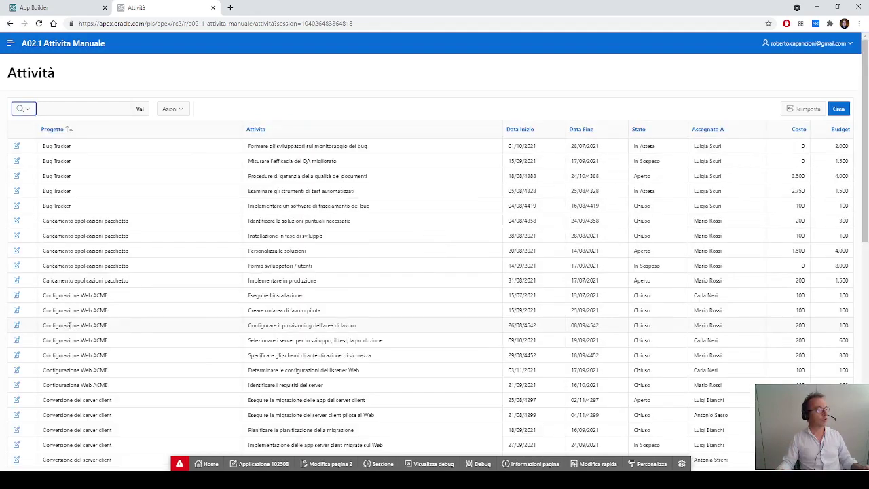
{"action": "left_click", "coordinate": [519, 131]}
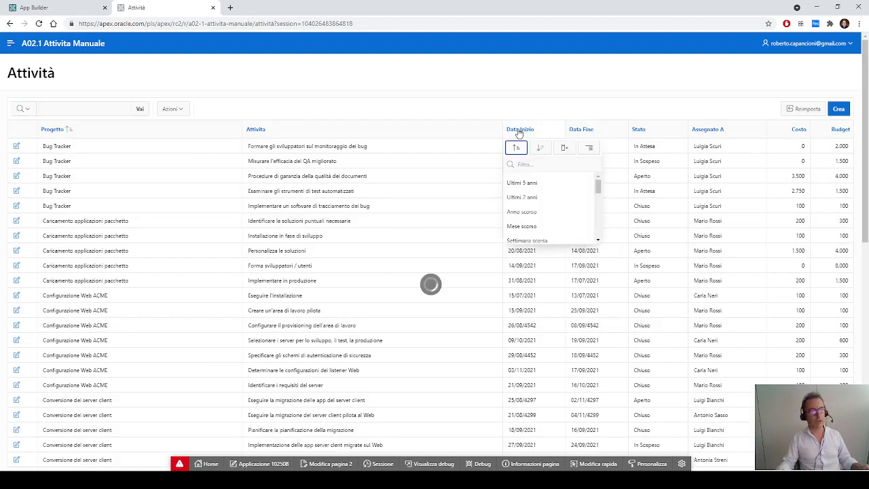
{"action": "left_click", "coordinate": [534, 185]}
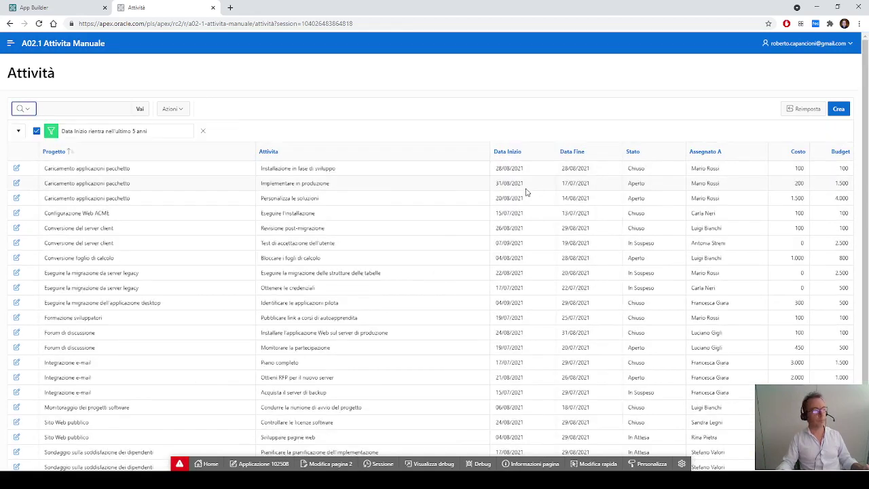
Step: Change the Data Inizio filter to 'tra' 01/09/2021 and 08/09/2021
{"action": "left_click", "coordinate": [128, 134]}
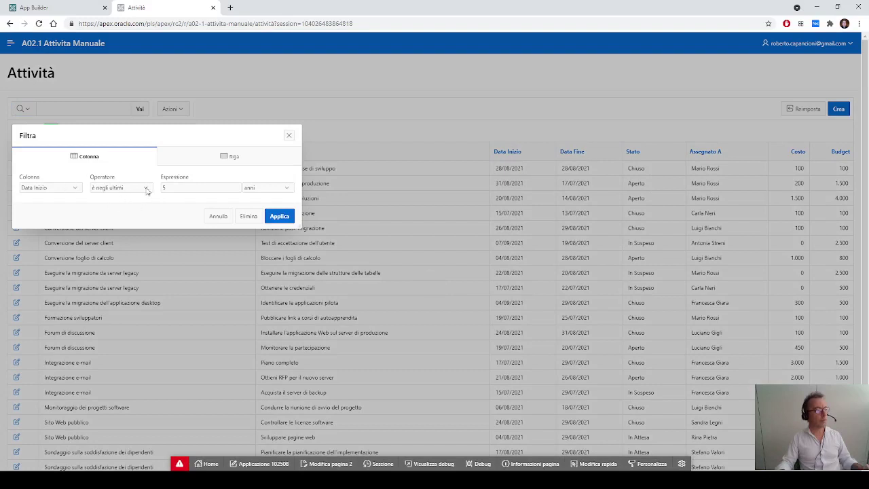
{"action": "left_click", "coordinate": [145, 188]}
{"action": "key", "text": "t"}
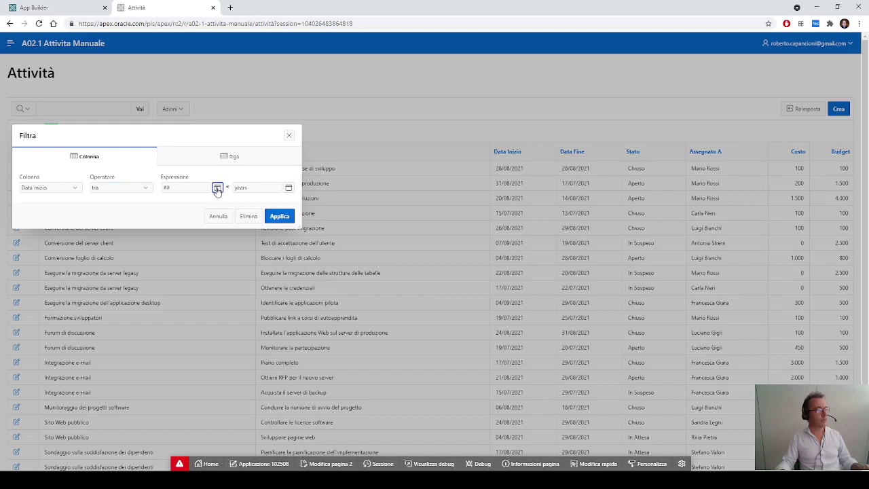
{"action": "left_click", "coordinate": [217, 188]}
{"action": "left_click", "coordinate": [208, 251]}
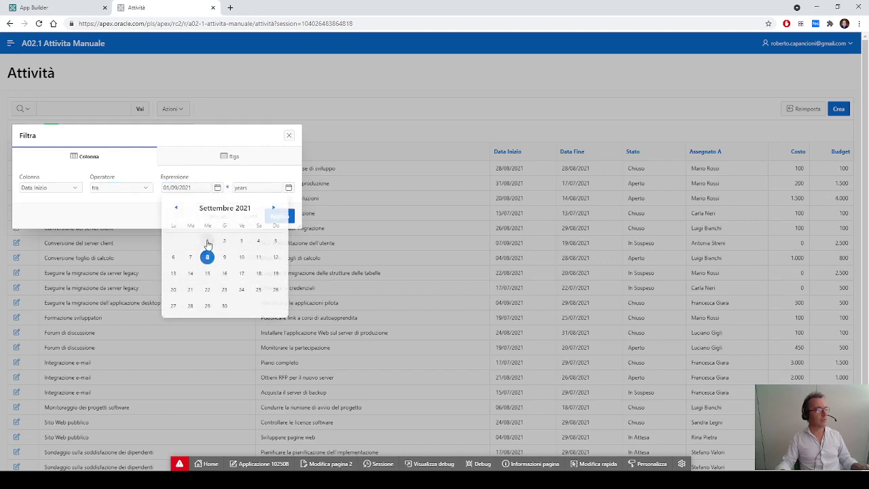
{"action": "left_click", "coordinate": [287, 188]}
{"action": "left_click", "coordinate": [278, 257]}
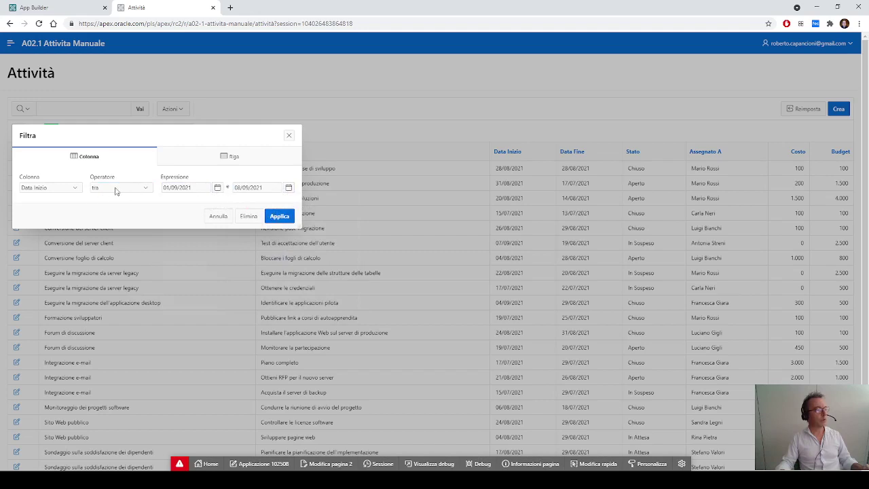
{"action": "left_click", "coordinate": [278, 217]}
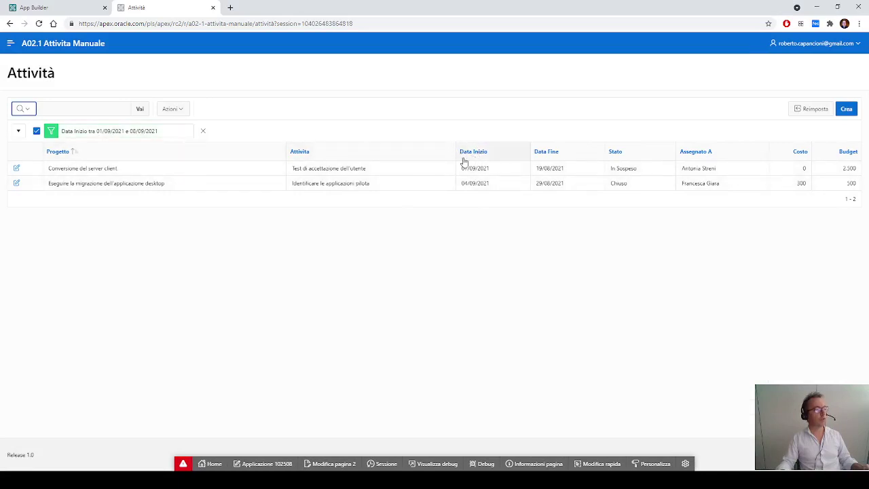
Step: Change the Data Inizio filter to >= 01/09/2021
{"action": "left_click", "coordinate": [140, 133]}
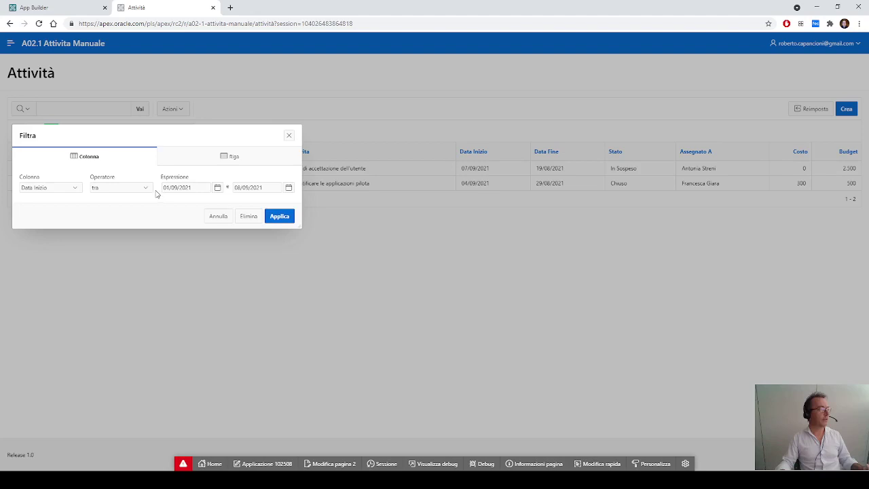
{"action": "left_click", "coordinate": [145, 190]}
{"action": "key", "text": "Up"}
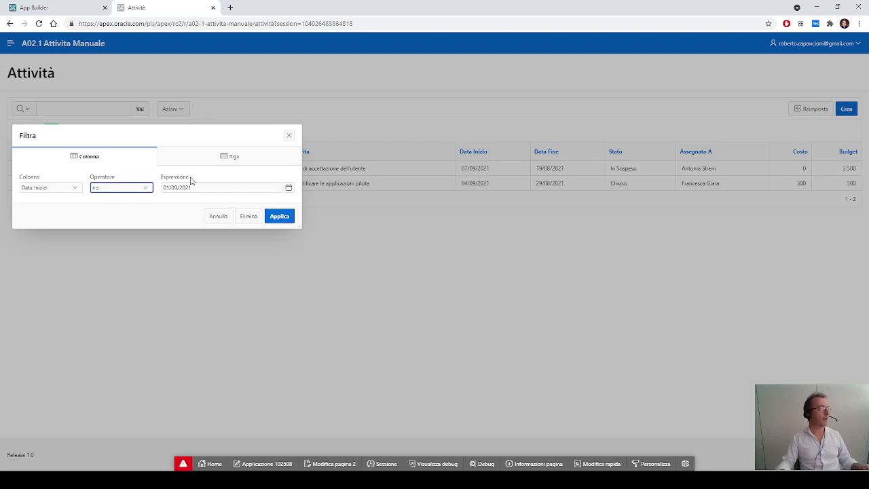
{"action": "left_click", "coordinate": [280, 218]}
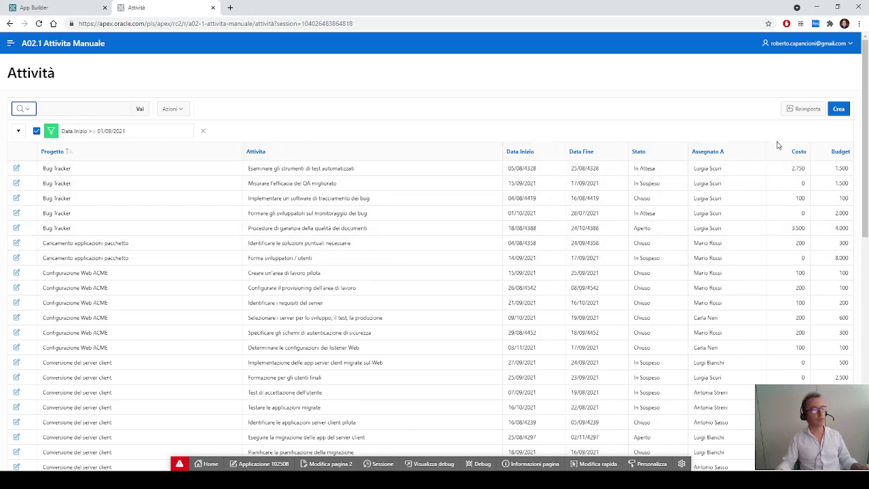
Step: Add a Costo filter for 100 and change it to Costo >= 100
{"action": "left_click", "coordinate": [795, 152]}
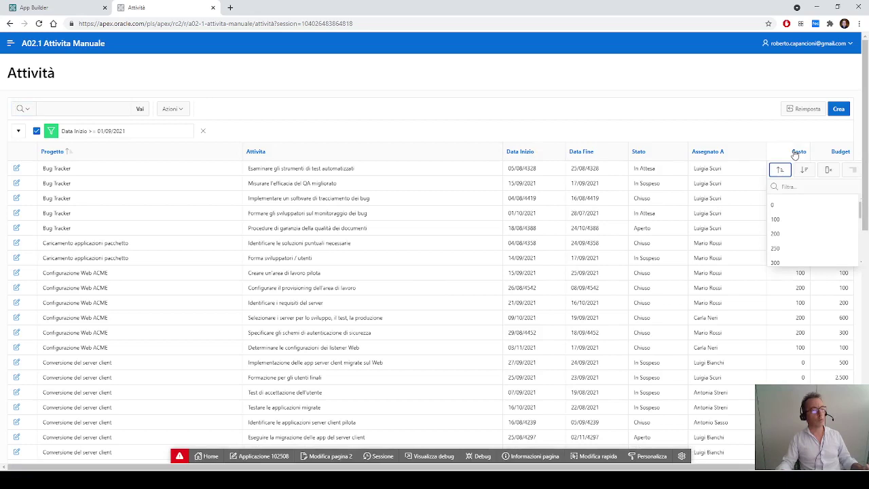
{"action": "left_click", "coordinate": [789, 224]}
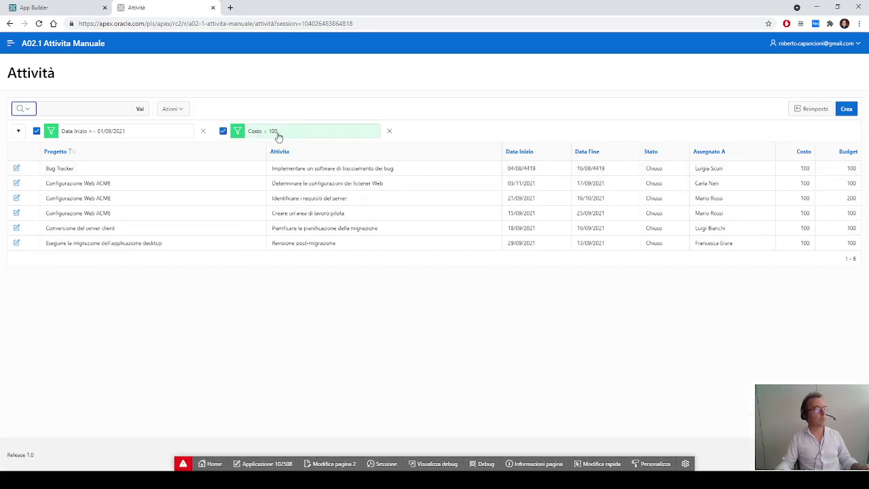
{"action": "left_click", "coordinate": [280, 135]}
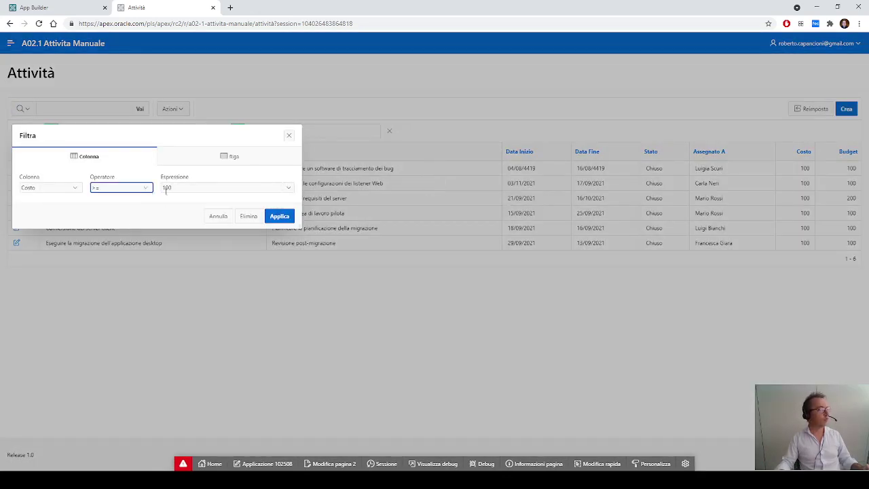
{"action": "left_click", "coordinate": [279, 216]}
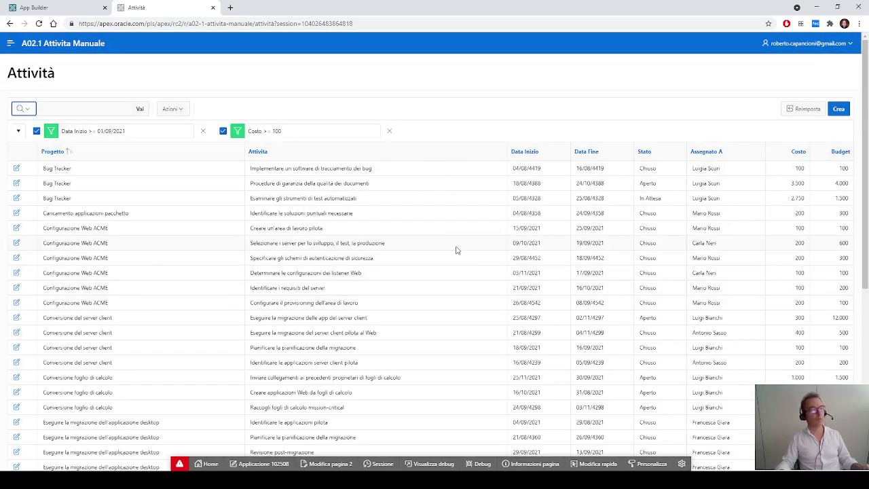
Step: Change the Costo filter to 'tra' 100 and 200, then reset the report
{"action": "left_click", "coordinate": [274, 133]}
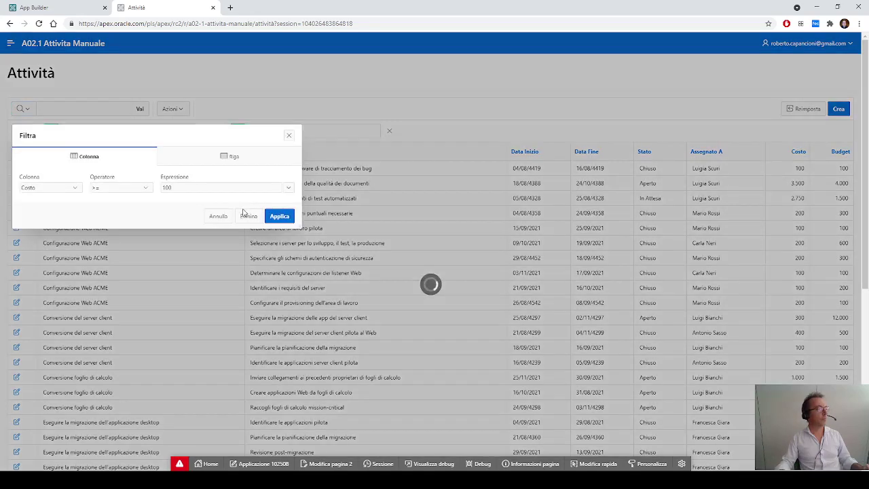
{"action": "left_click", "coordinate": [145, 188]}
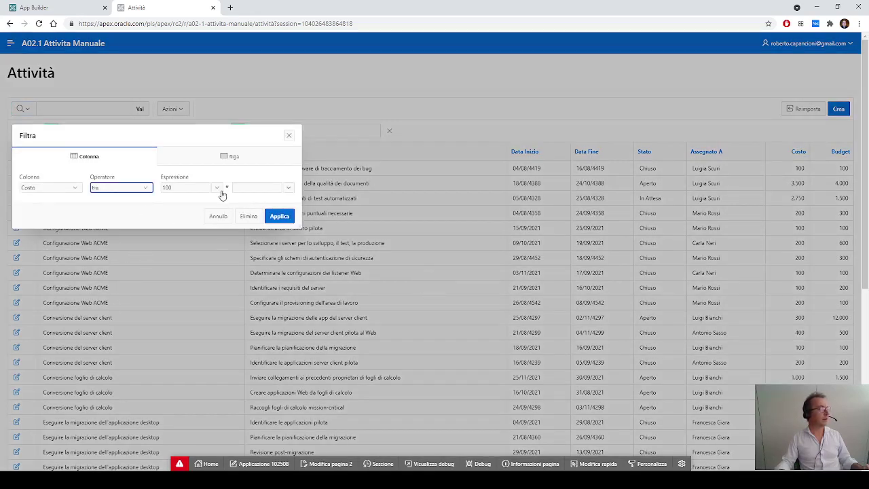
{"action": "left_click", "coordinate": [288, 188]}
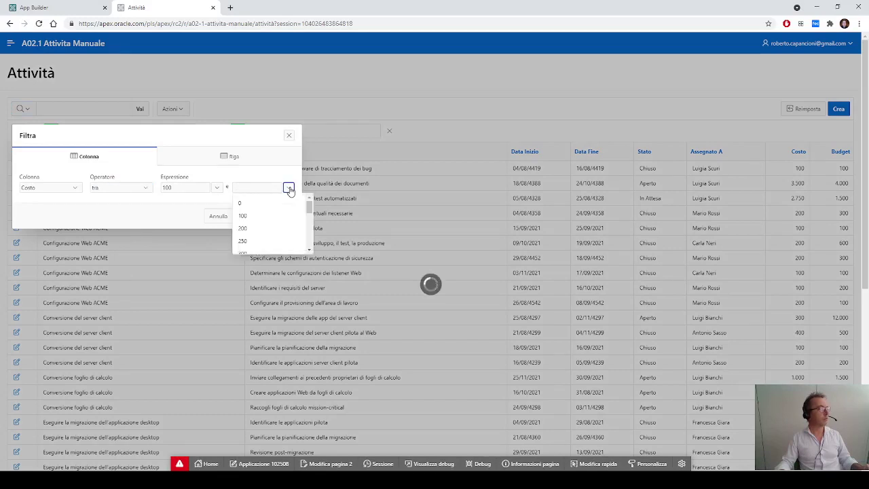
{"action": "left_click", "coordinate": [274, 230]}
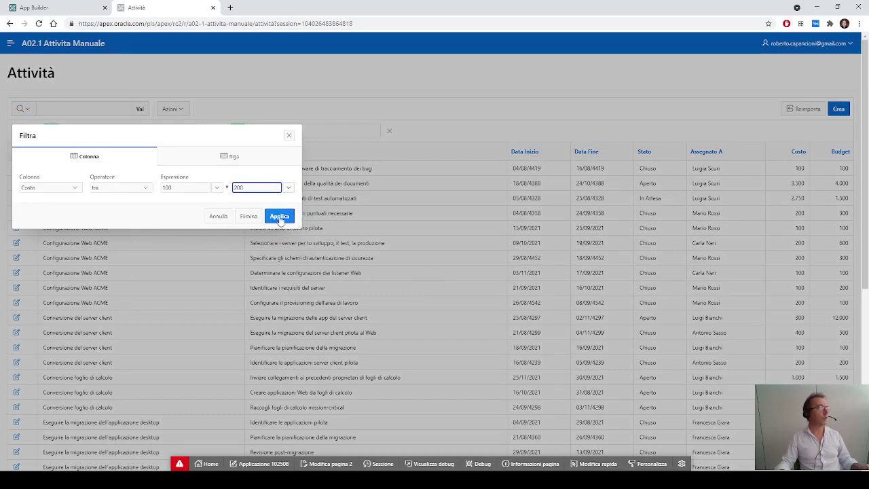
{"action": "left_click", "coordinate": [280, 218]}
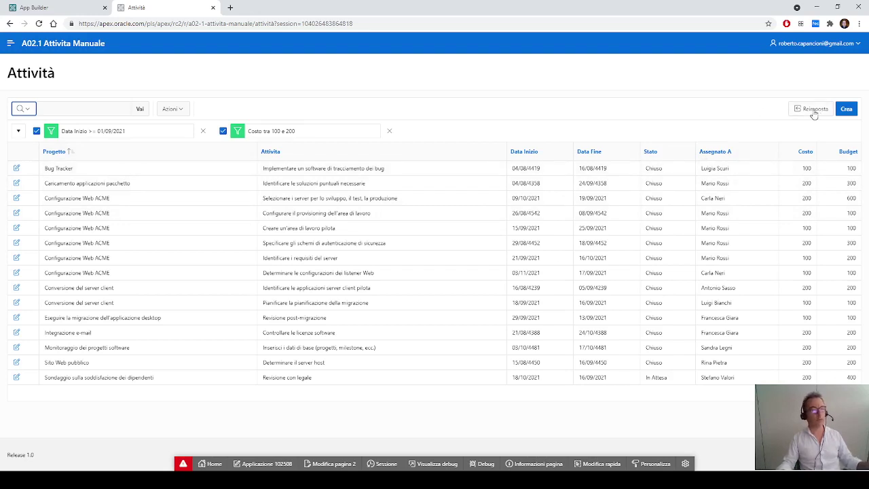
{"action": "left_click", "coordinate": [814, 111]}
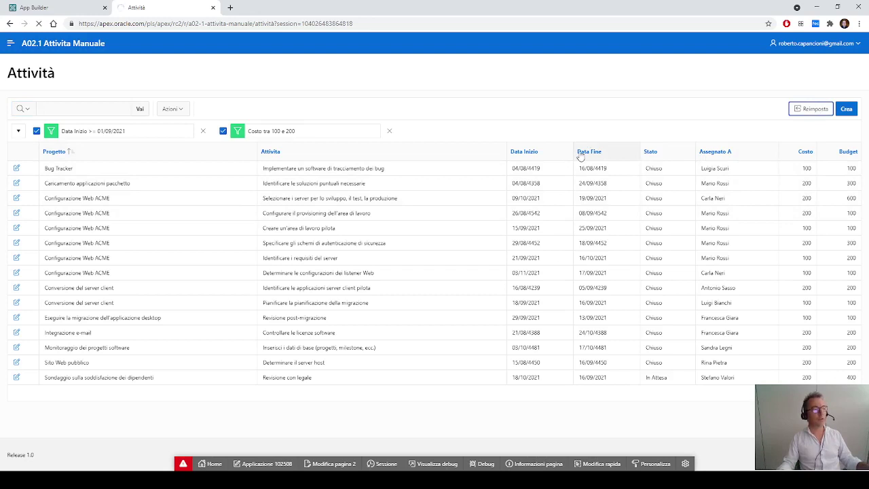